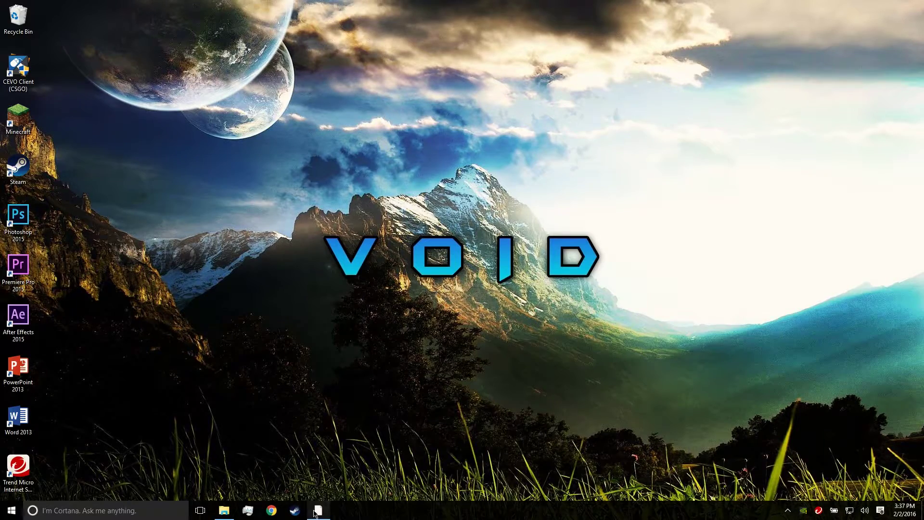
Step: Import the CS:GO gameplay clip and build a new composition from it
click(317, 511)
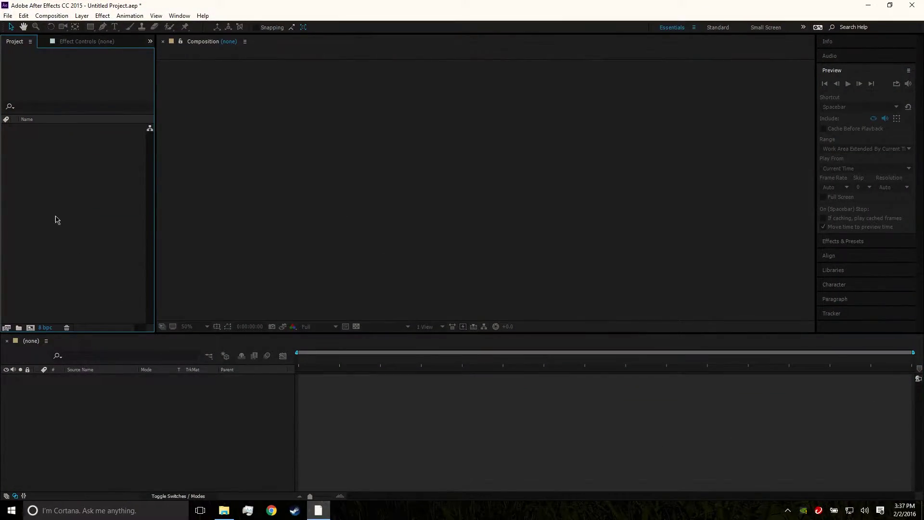
right_click(40, 190)
mouse_move(138, 241)
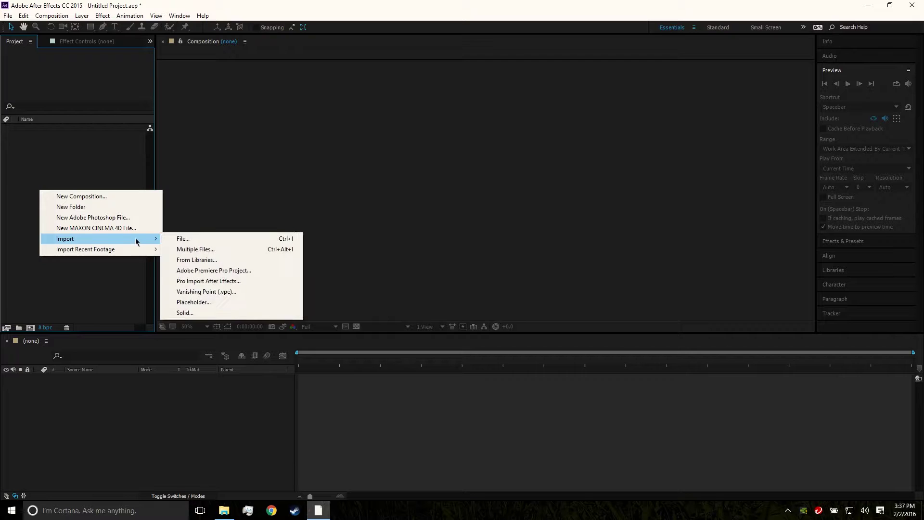
click(192, 242)
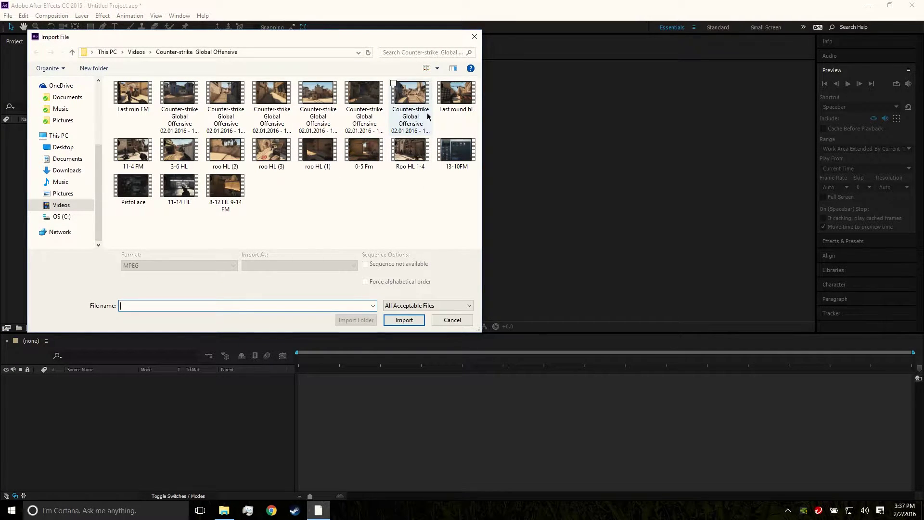
click(411, 116)
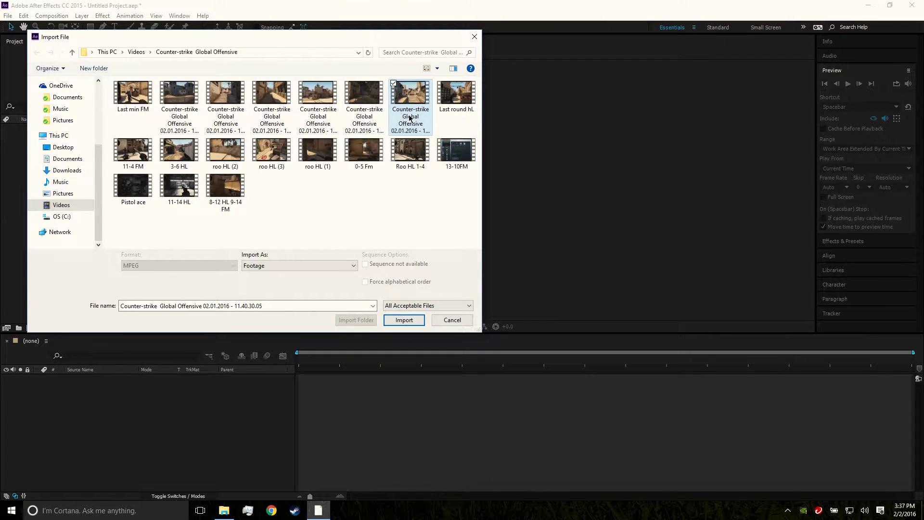
double_click(411, 117)
drag(29, 128, 30, 328)
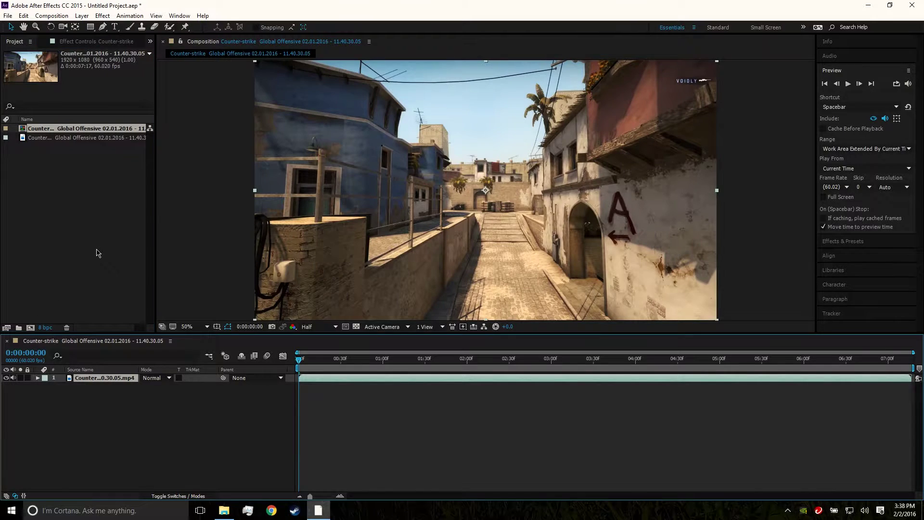
Step: Scrub through the clip to 0:00:05:21 and trim the layer's out point there
drag(301, 362, 383, 366)
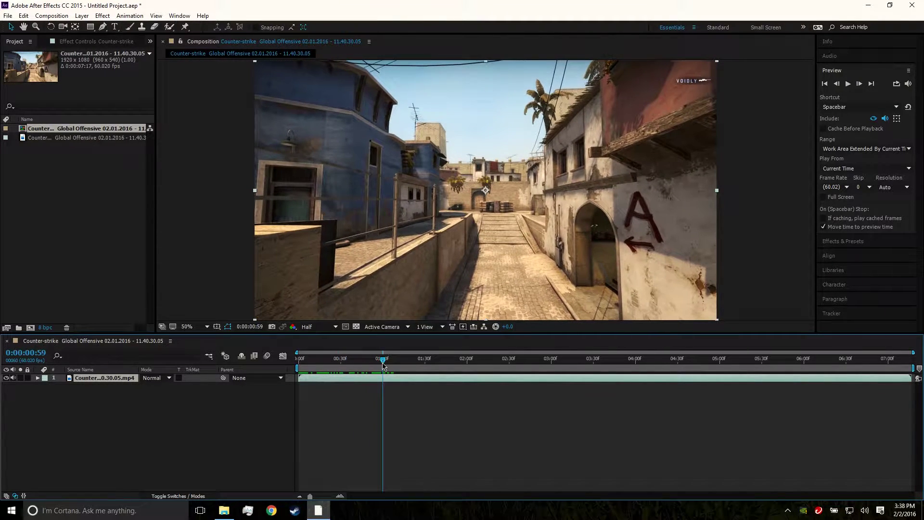
drag(300, 379, 750, 352)
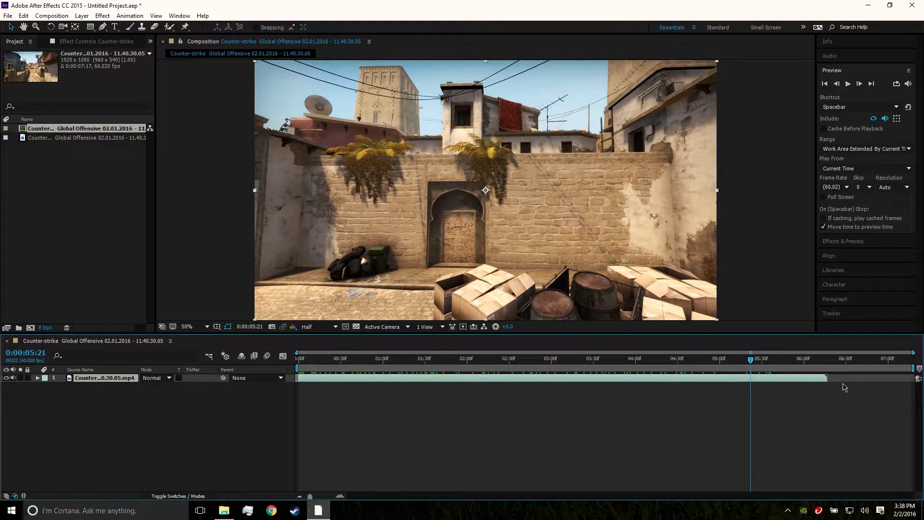
drag(828, 378, 750, 379)
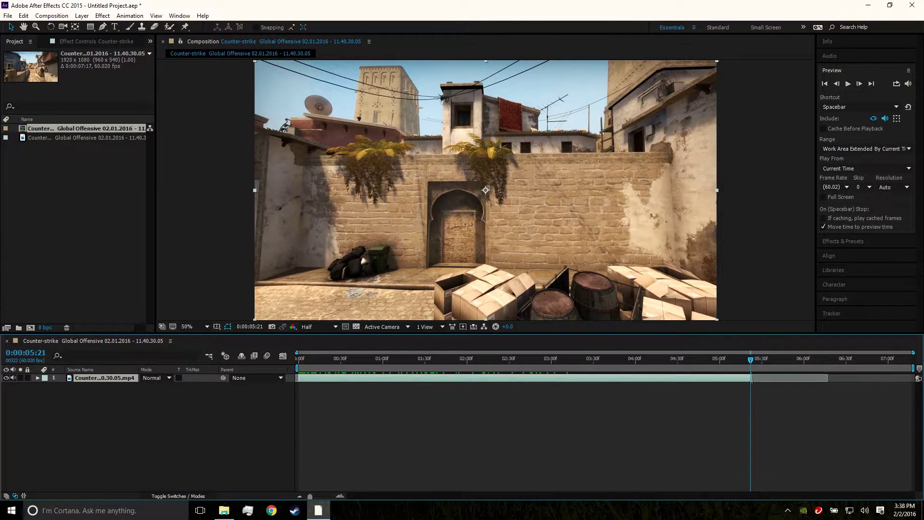
drag(754, 379, 271, 352)
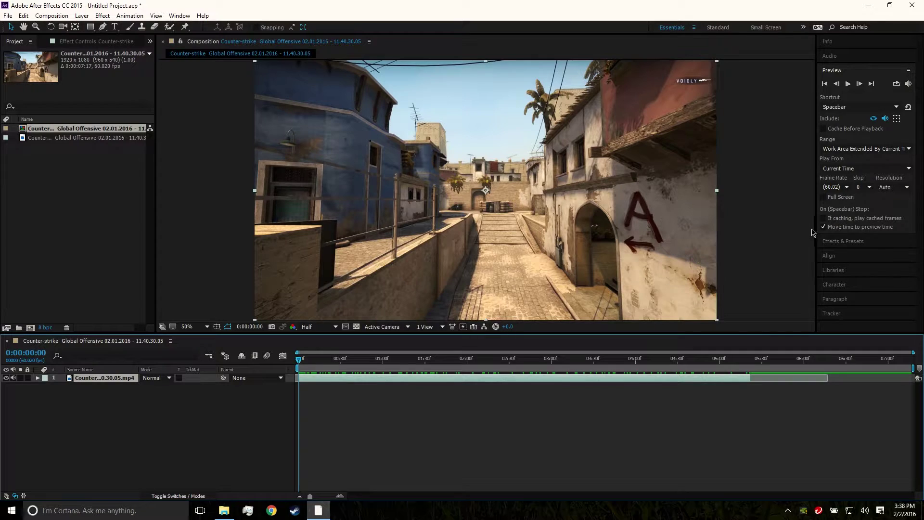
Step: Collapse Preview and search Effects & Presets for camera effects
click(850, 71)
click(853, 85)
click(851, 96)
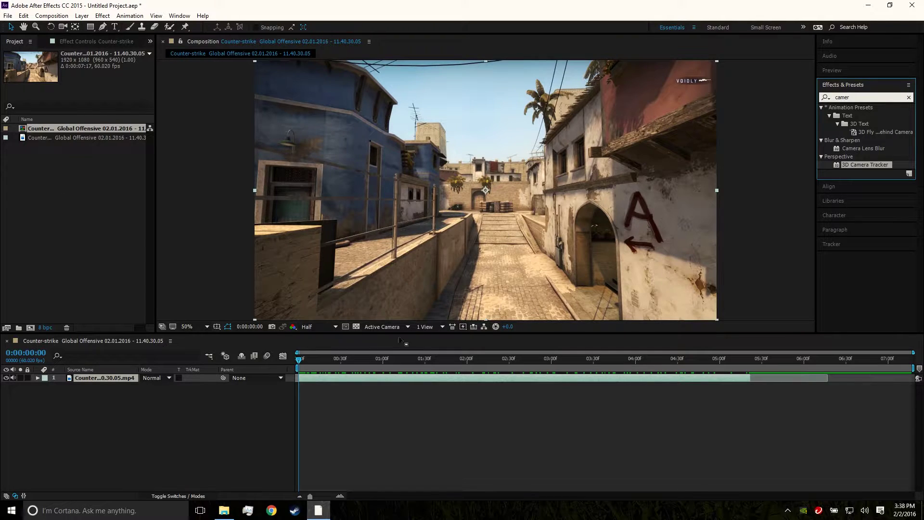
Step: Play back the trimmed composition once to review it
click(294, 368)
key(space)
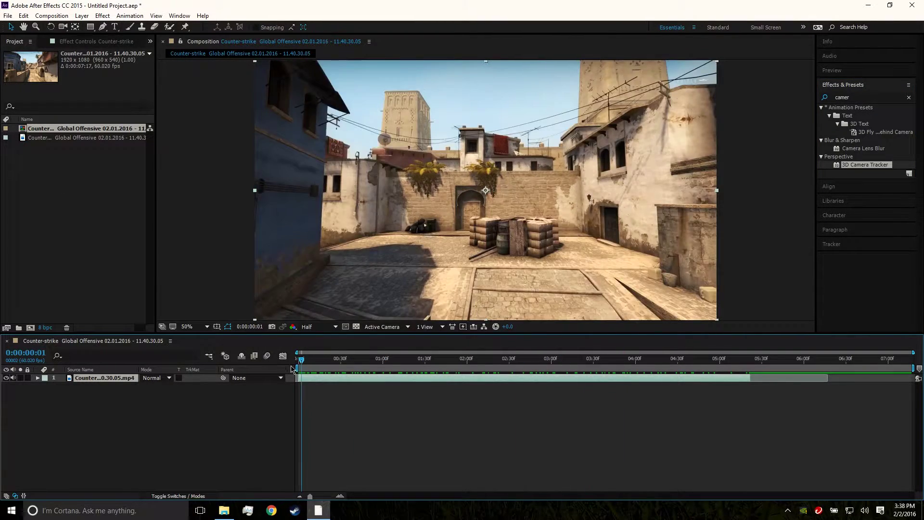
key(space)
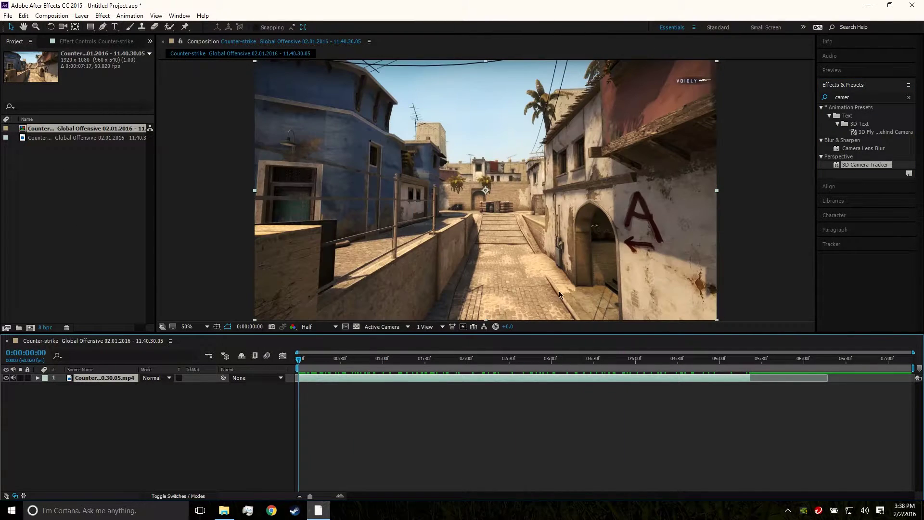
Step: Apply the 3D Camera Tracker effect to the gameplay layer
click(857, 96)
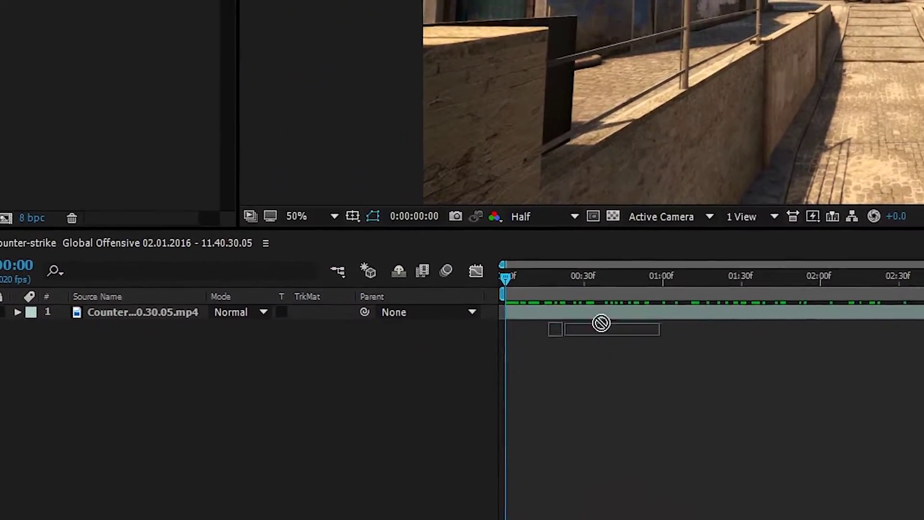
drag(415, 362, 435, 355)
drag(603, 302, 603, 302)
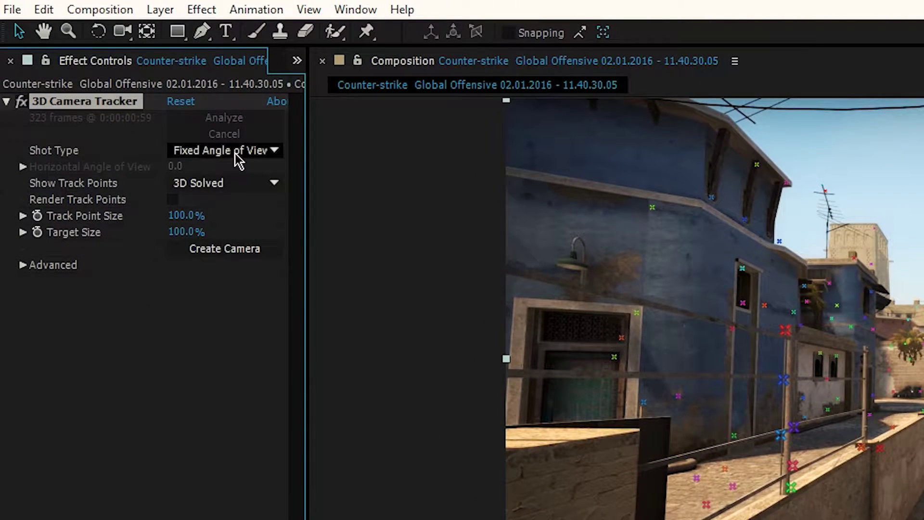
Step: Keep Shot Type as Fixed Angle of View and enable Render Track Points
click(188, 127)
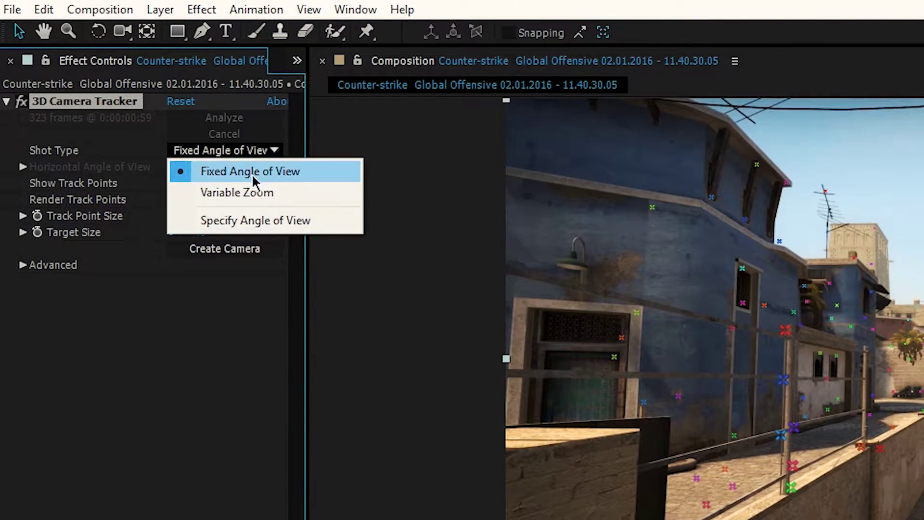
key(Up)
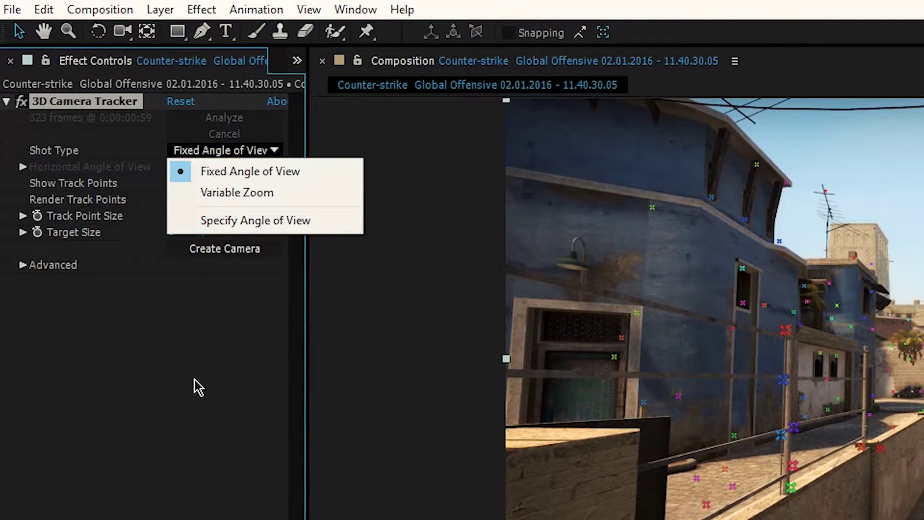
click(195, 381)
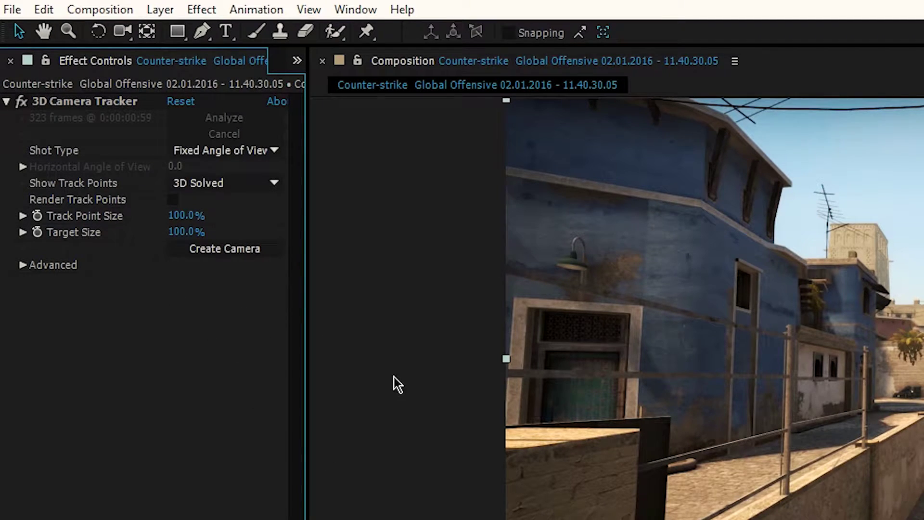
click(173, 199)
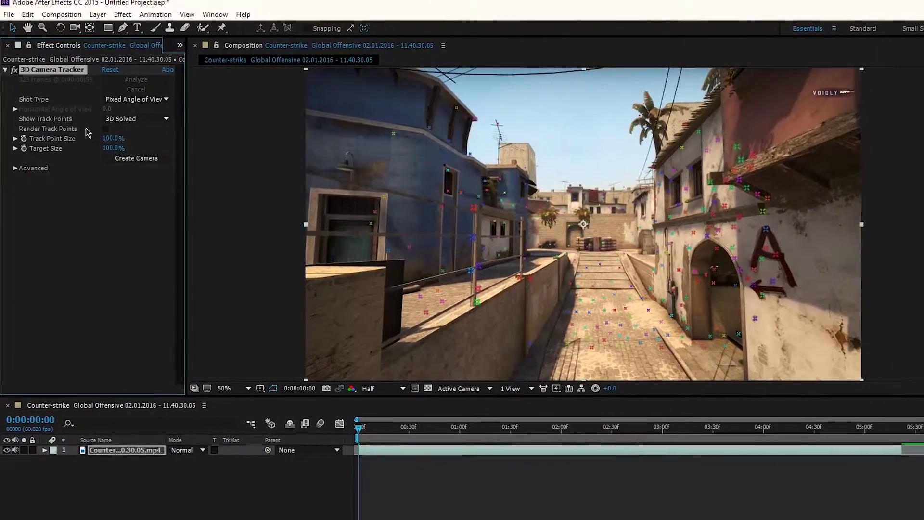
Step: Select solved track points on the wall near the A
click(588, 237)
click(669, 244)
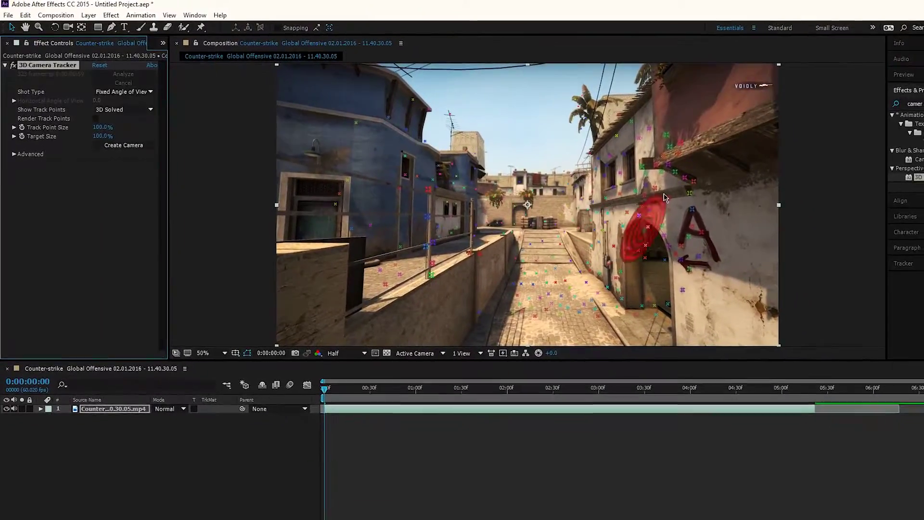
click(543, 253)
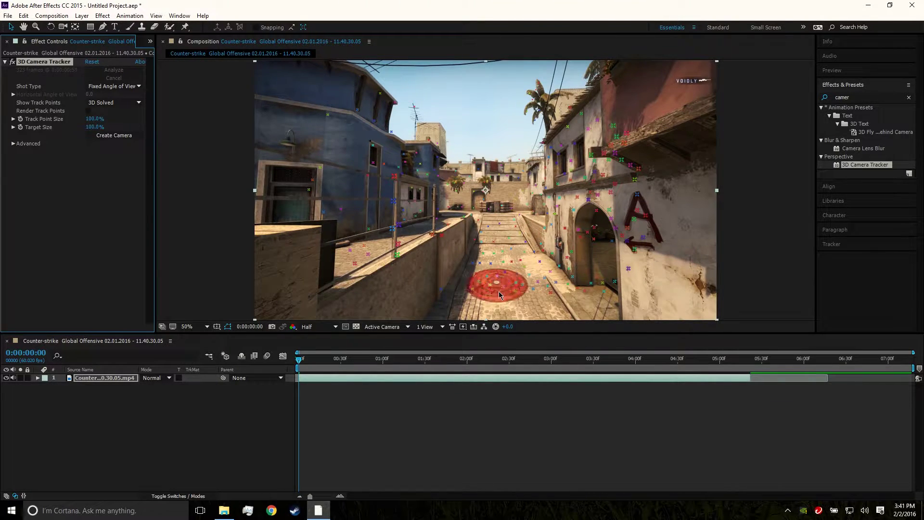
Step: Create a text layer and tracker camera from the chosen wall points, then expand the Text layer
right_click(524, 201)
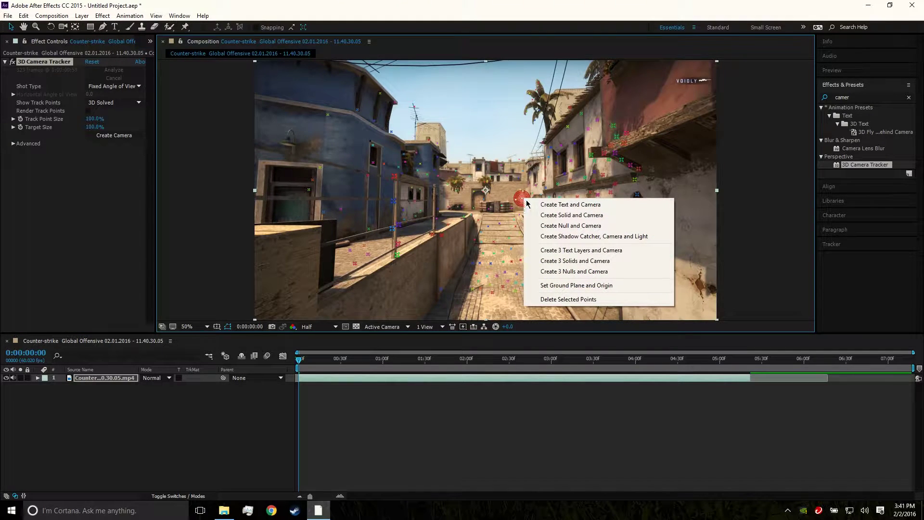
click(563, 205)
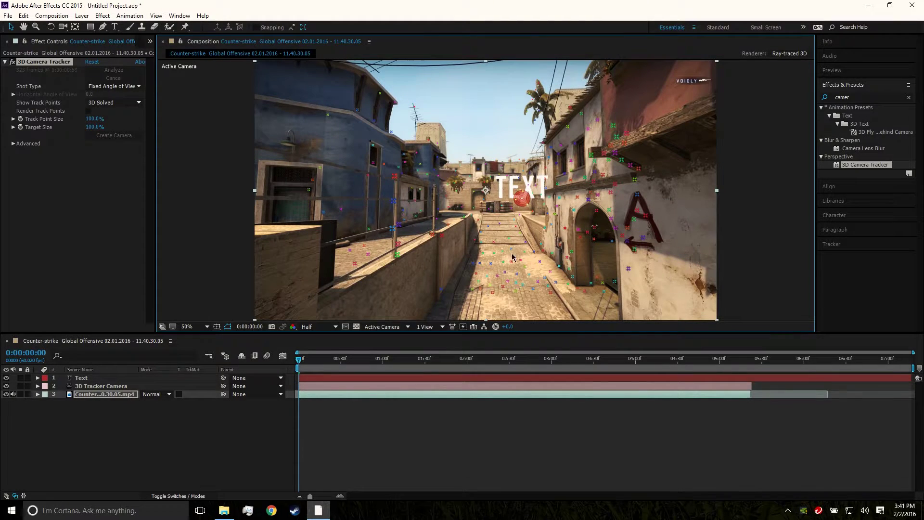
click(82, 379)
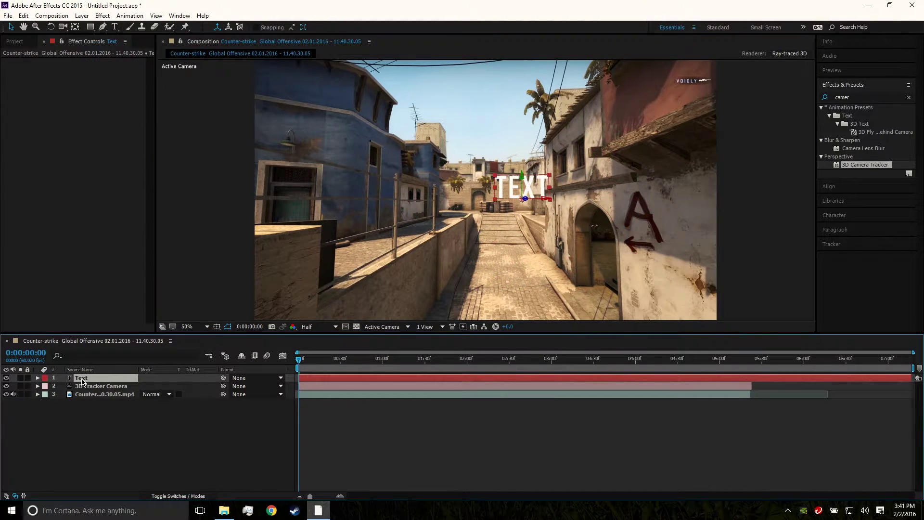
click(38, 378)
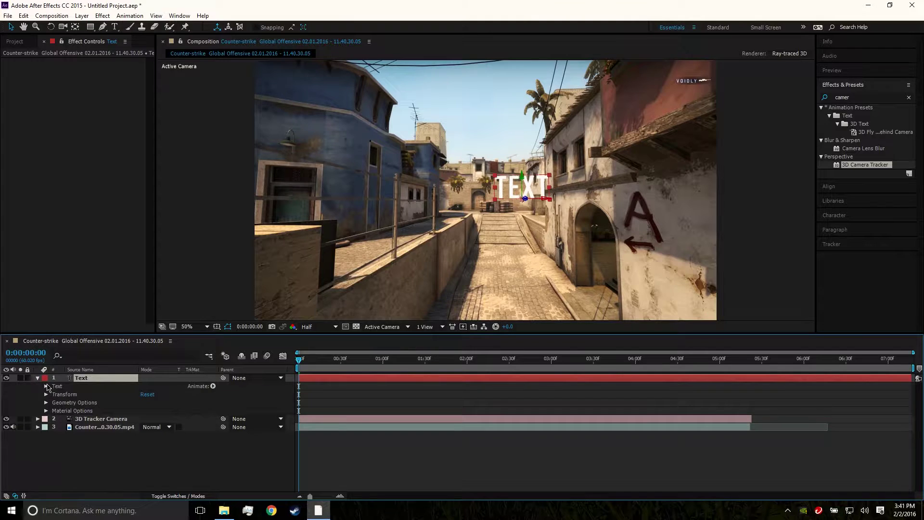
Step: Change the word TEXT's font to Agency FB and expand the layer's Transform group
double_click(85, 383)
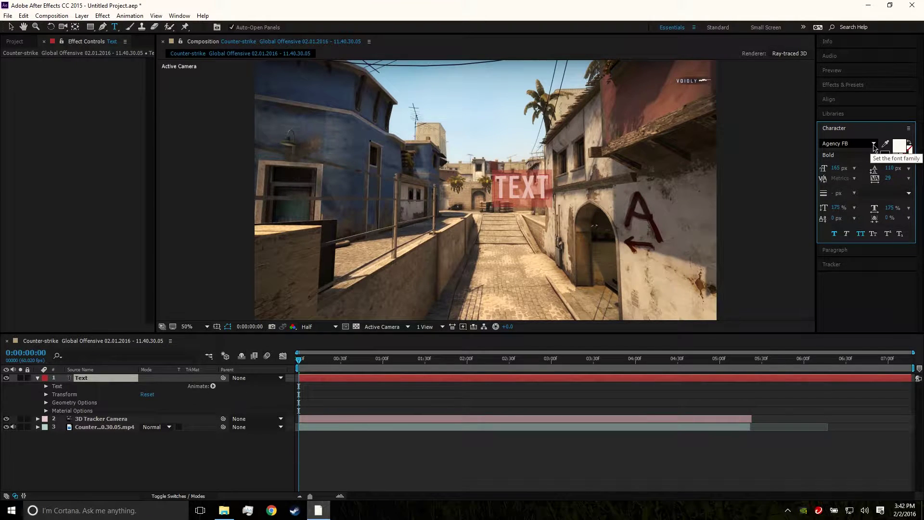
click(874, 144)
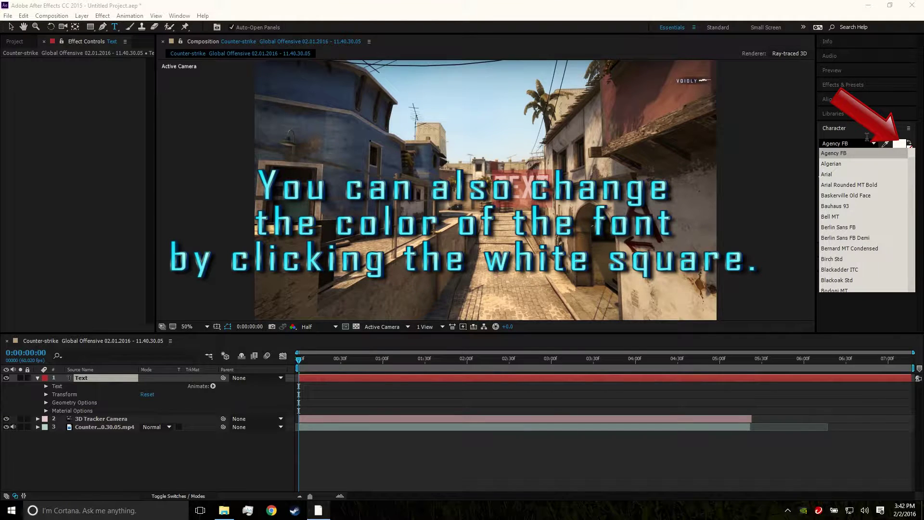
click(872, 152)
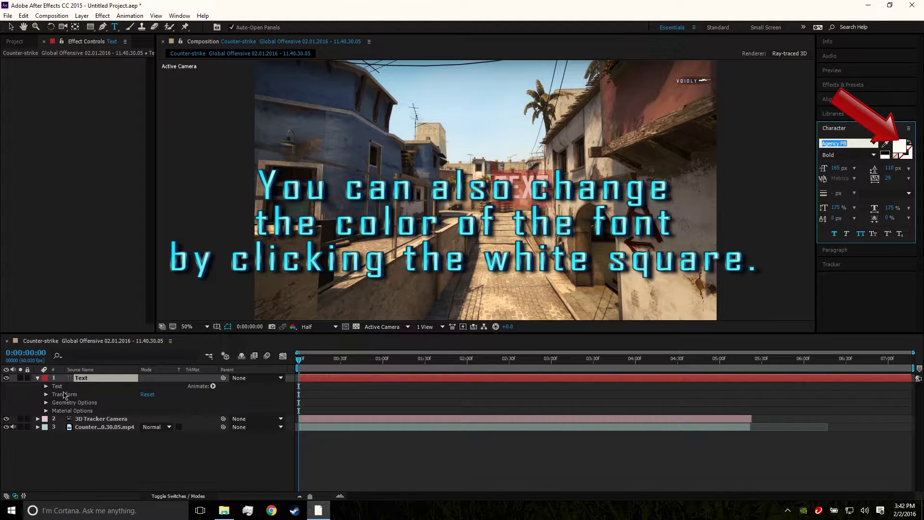
click(46, 394)
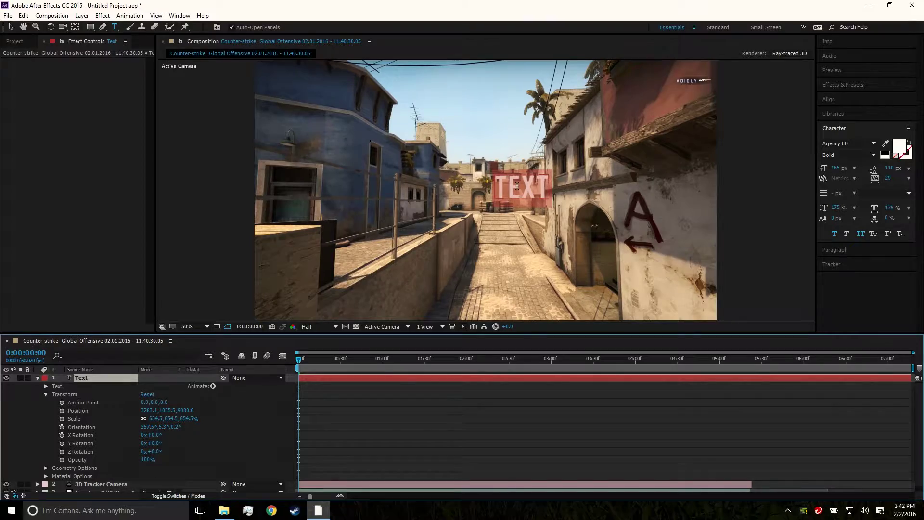
Step: Scale the text down to 343.5% and jump to a frame showing the brick wall
drag(191, 419, 65, 442)
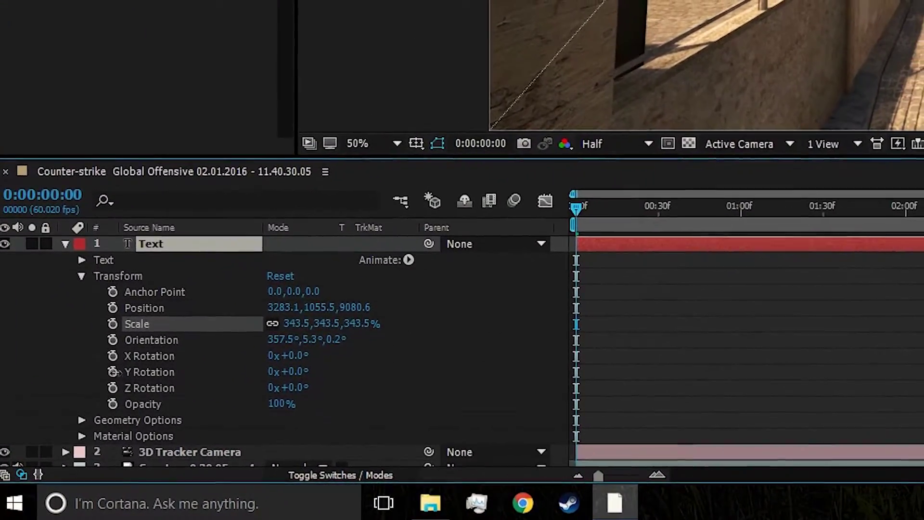
click(871, 237)
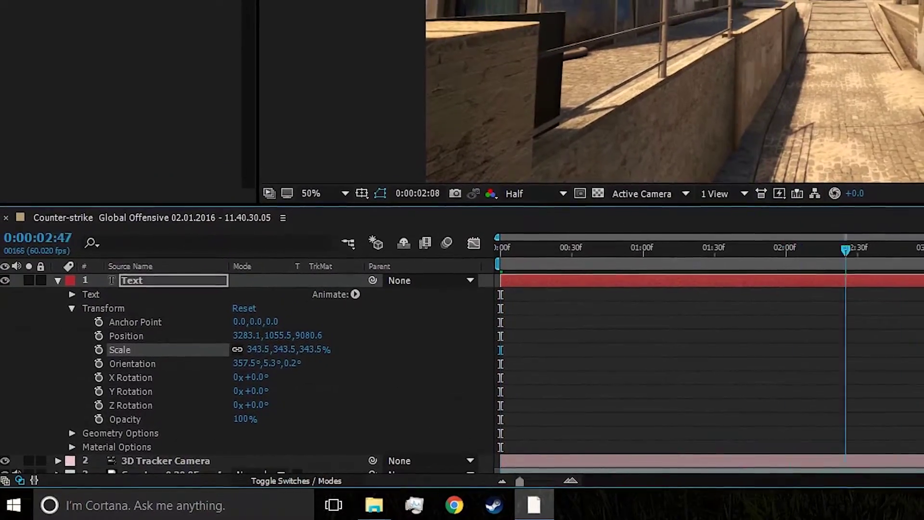
drag(917, 254, 923, 248)
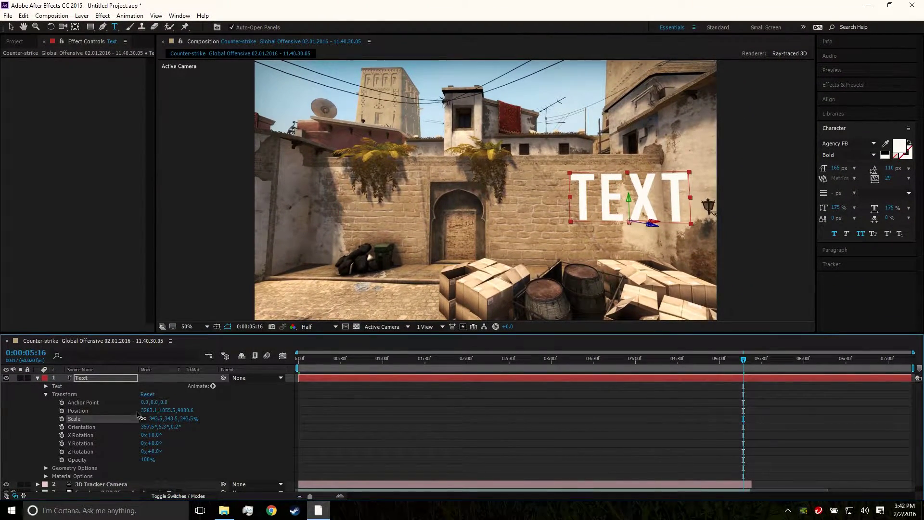
Step: Set the text Position to 1632.1, 975.5, 9075.6 on the wall at 0:00:05:02
drag(182, 411, 2, 400)
drag(168, 415, 1, 418)
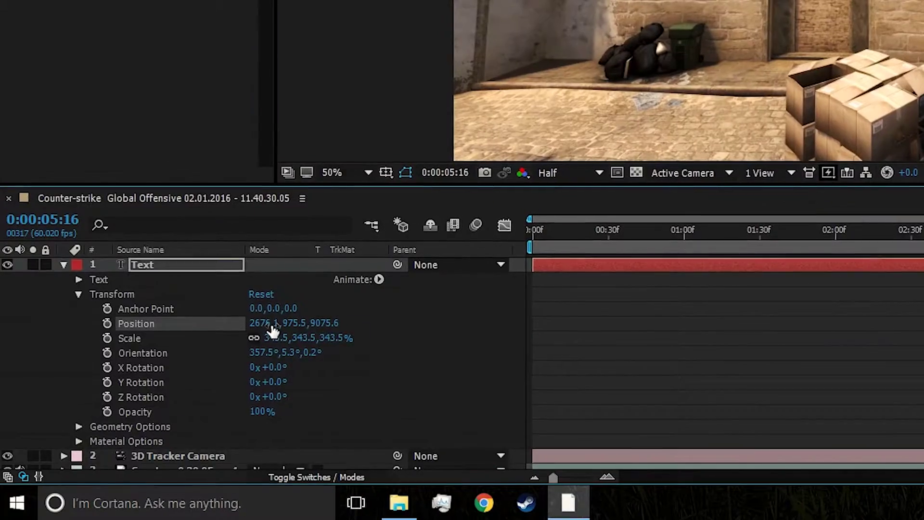
drag(235, 321, 923, 167)
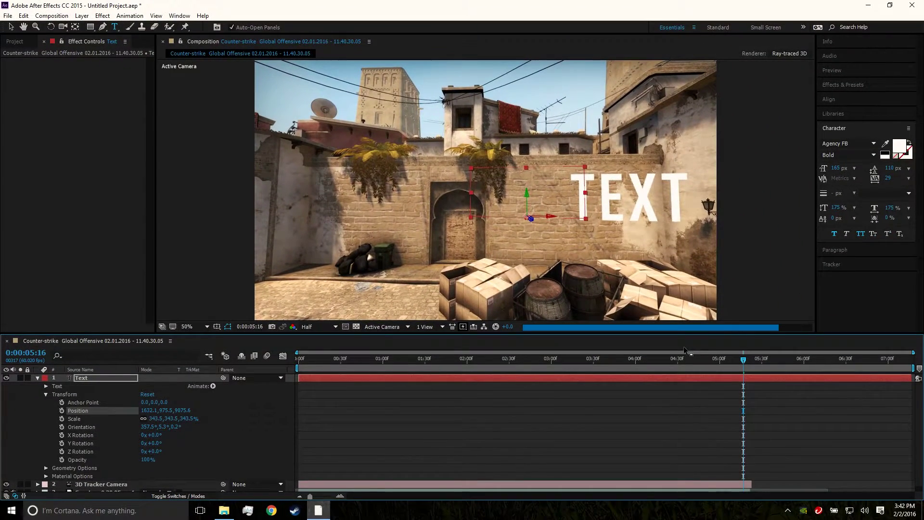
drag(745, 365, 723, 366)
click(81, 379)
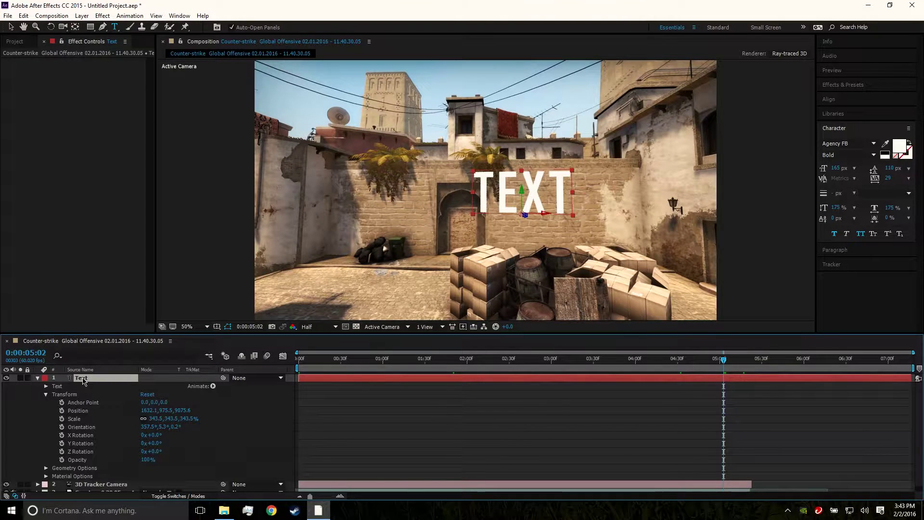
Step: Replace the wording TEXT with '3d Text' and collapse the Transform group
double_click(83, 380)
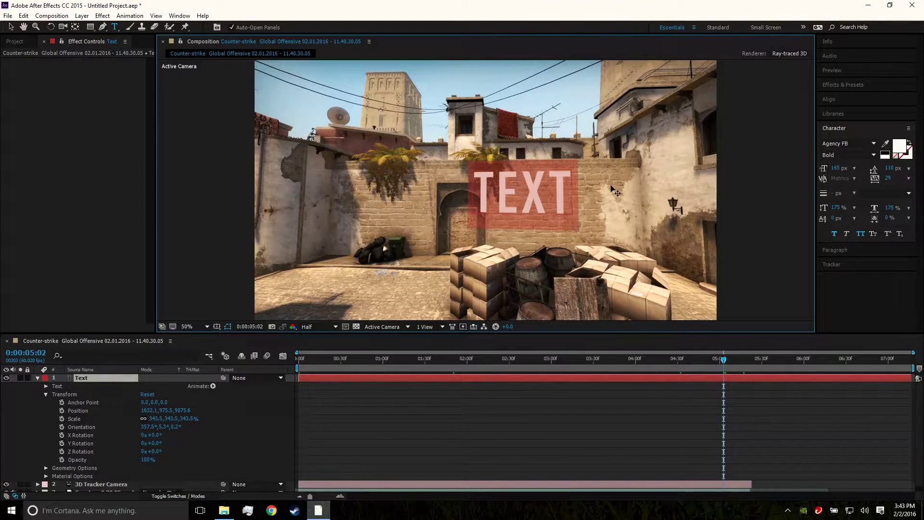
click(574, 196)
drag(574, 195, 463, 210)
key(BackSpace)
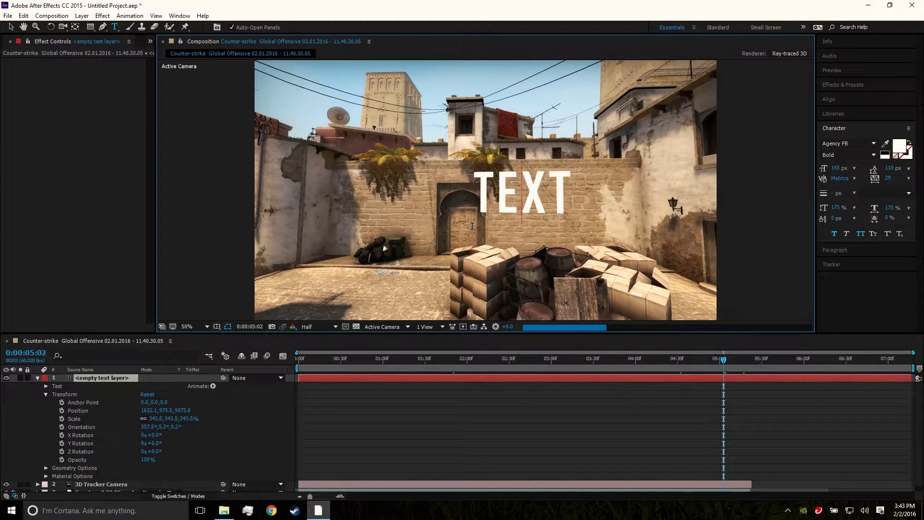
text(3d T)
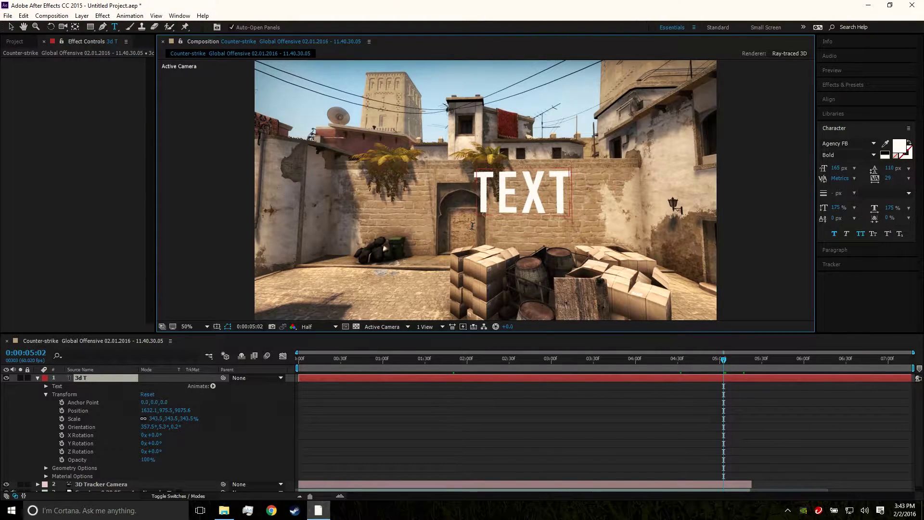
text(ext)
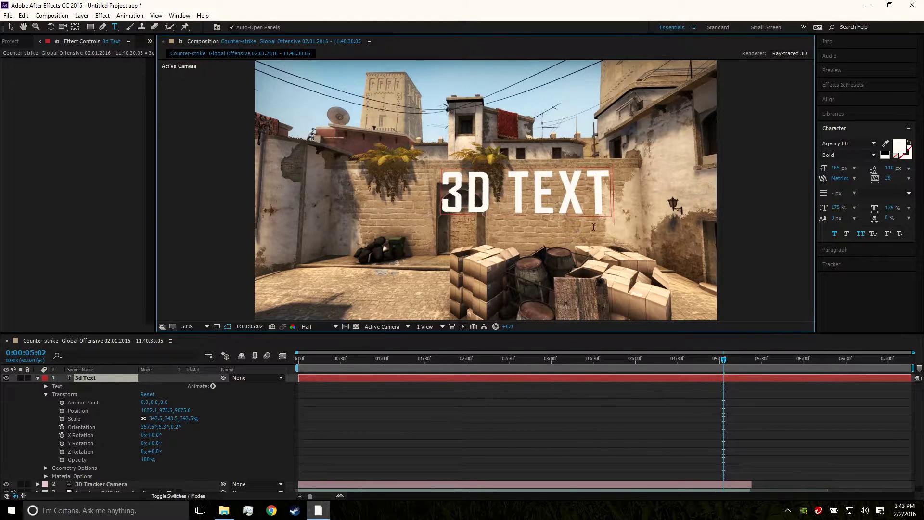
click(47, 395)
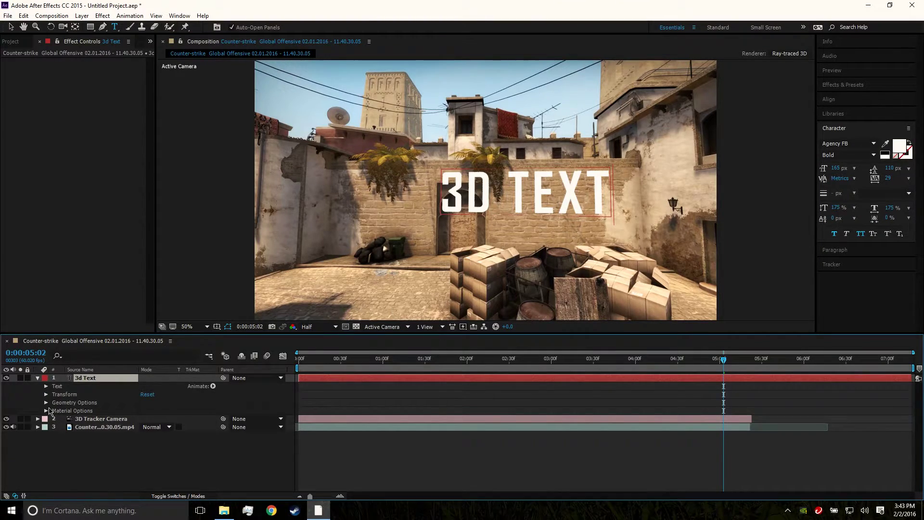
Step: Open Geometry Options and set Extrusion Depth to 37.0, overshooting to 50.0 first
click(46, 403)
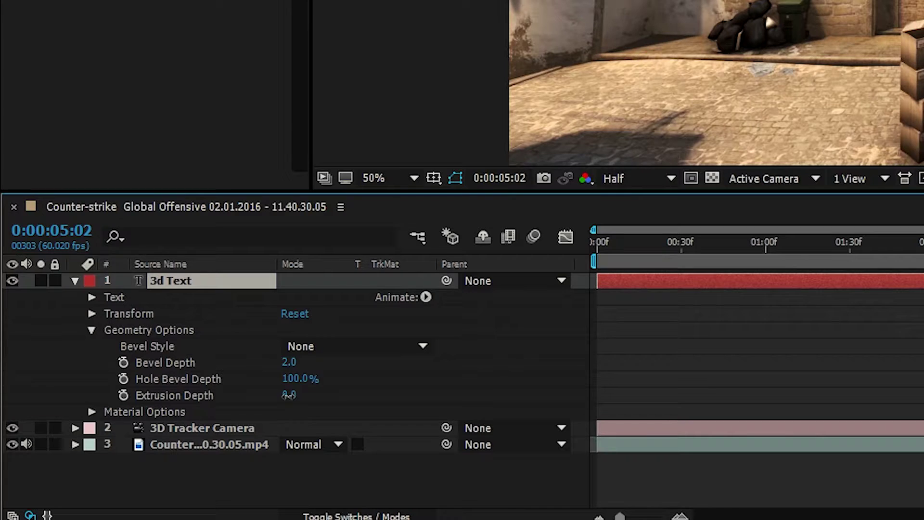
drag(290, 401, 300, 394)
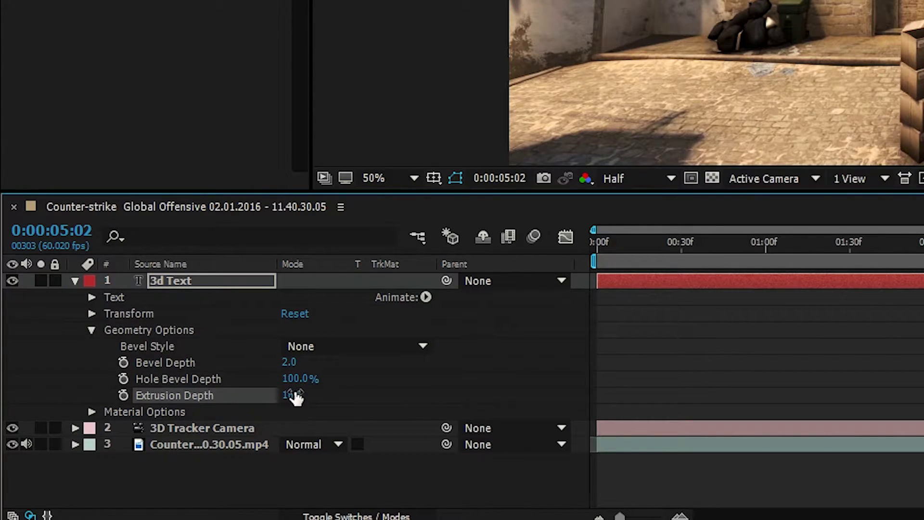
drag(295, 398, 313, 412)
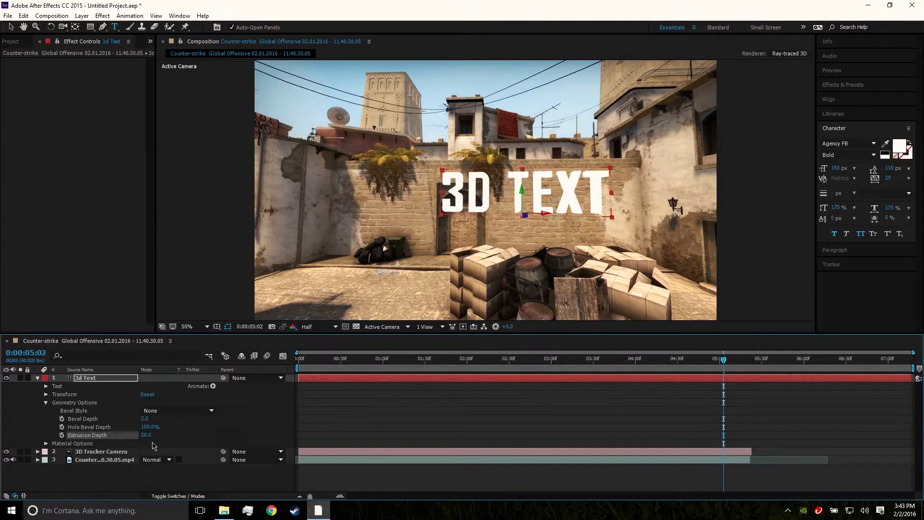
drag(151, 435, 155, 435)
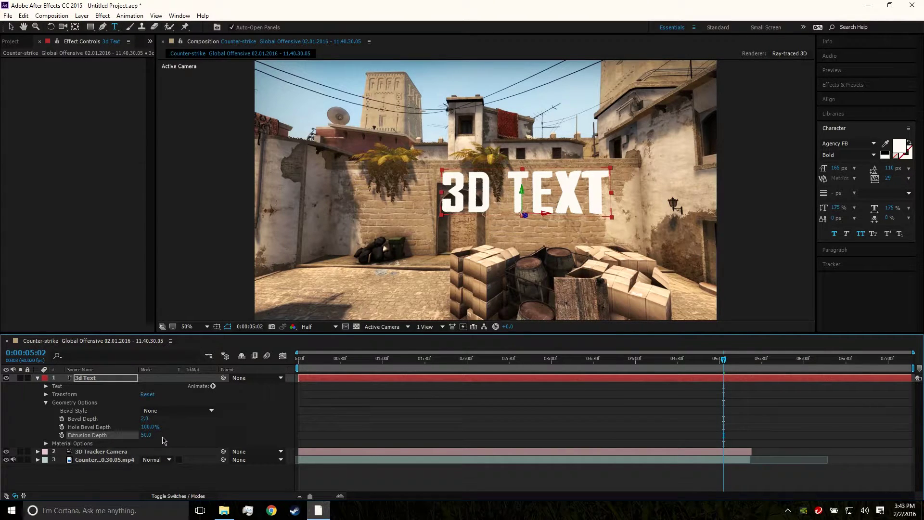
drag(153, 435, 147, 435)
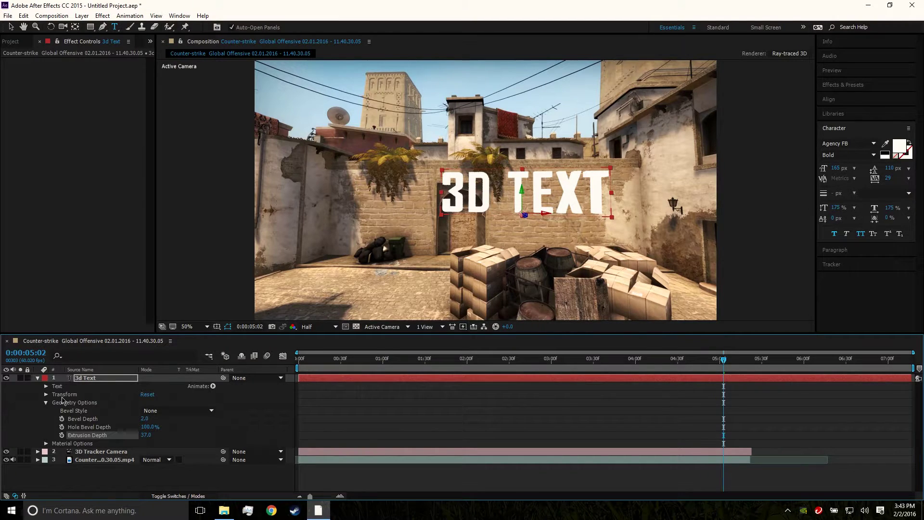
Step: Scrub back and forth through the clip to check the text's tracking
click(46, 394)
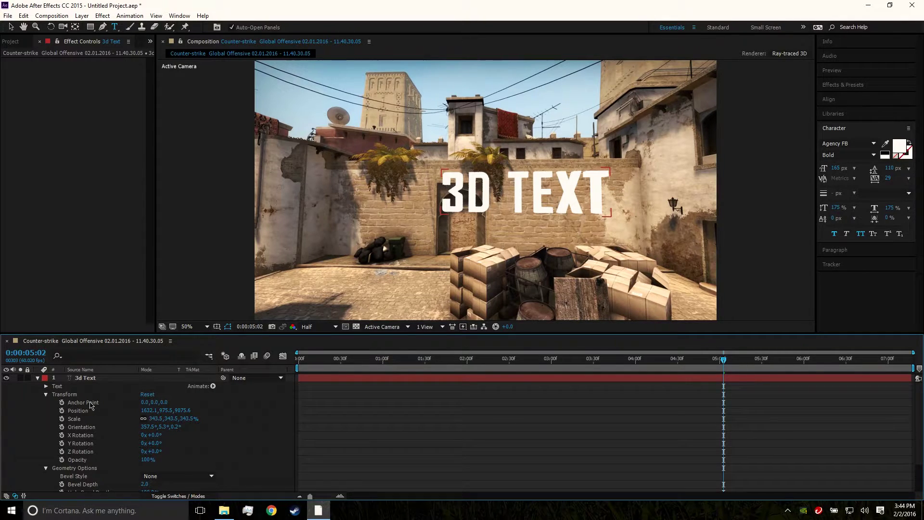
drag(724, 363, 447, 365)
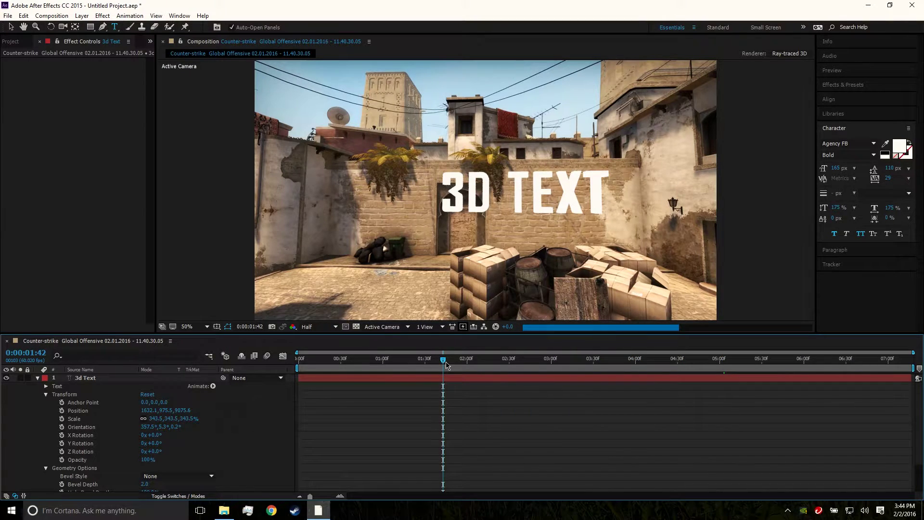
drag(450, 356, 566, 359)
scroll(95, 469, down, 2)
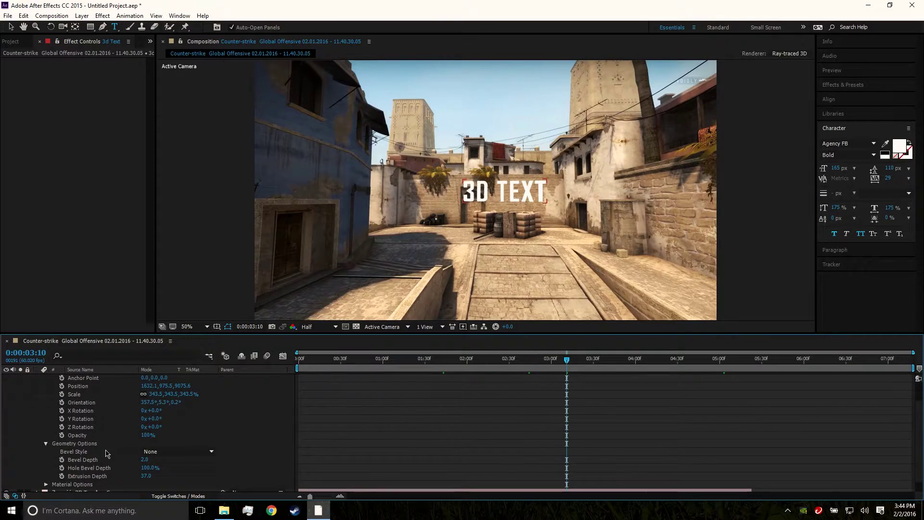
drag(649, 359, 713, 358)
Step: Set Bevel Style to Angular with Bevel Depth 5.0 and preview an earlier frame
click(166, 451)
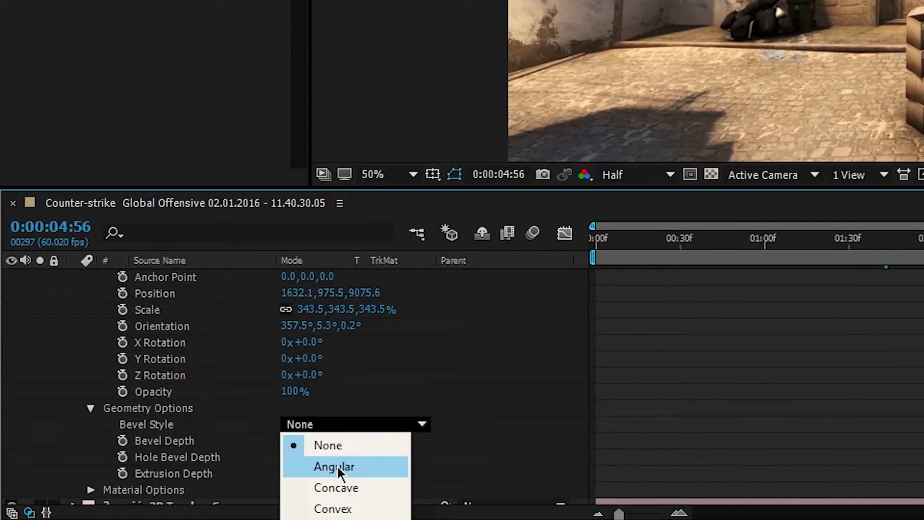
click(273, 469)
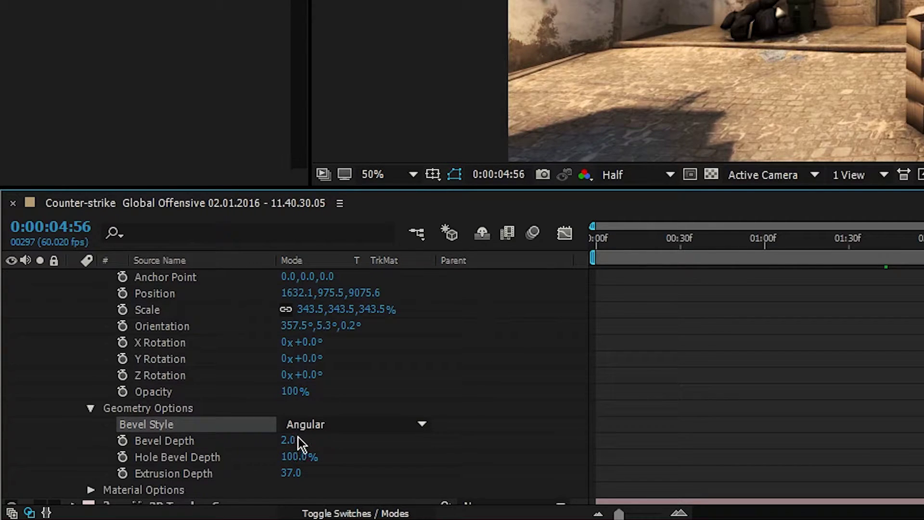
drag(299, 439, 276, 449)
click(288, 440)
text(5)
click(308, 431)
click(439, 430)
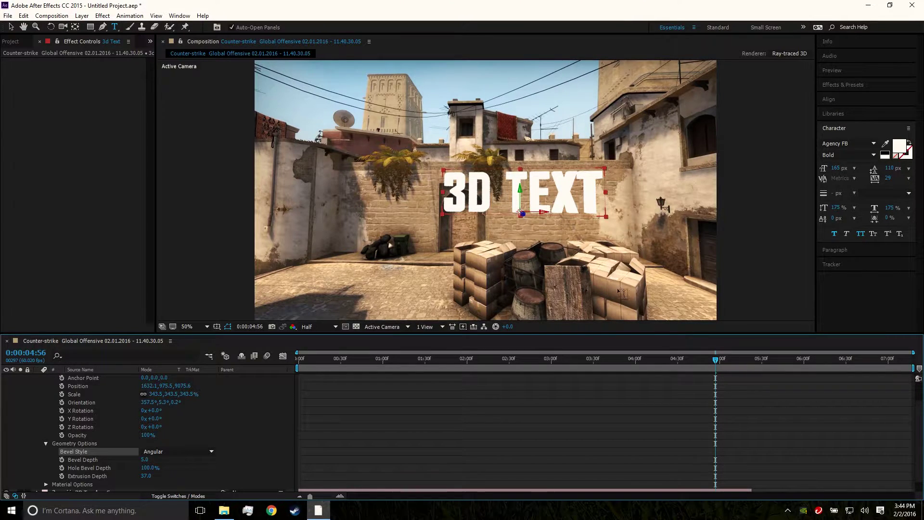
drag(715, 360, 569, 369)
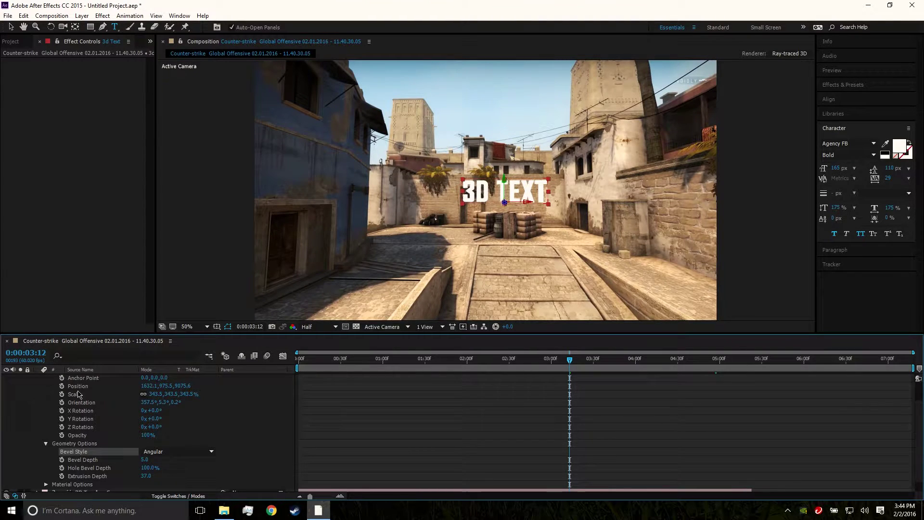
Step: Create a shadow catcher and light from the footage layer's camera-tracker track points
click(47, 445)
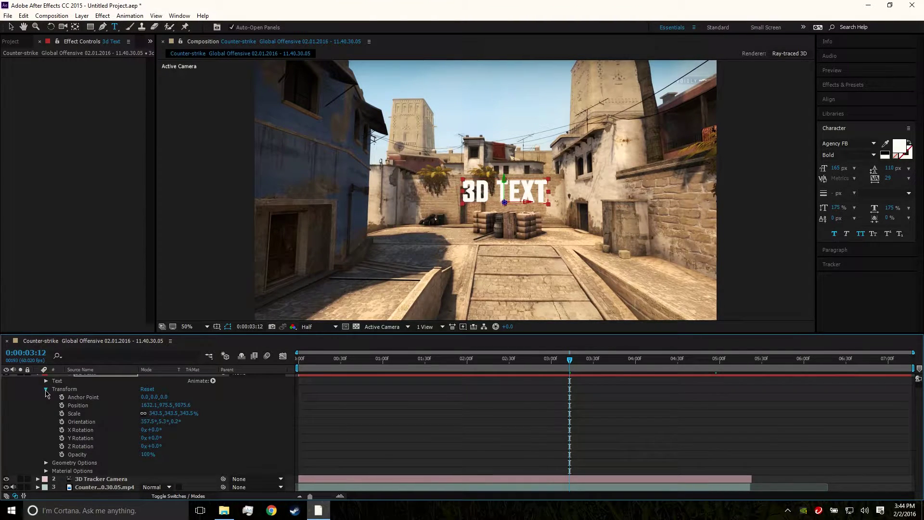
click(46, 390)
click(101, 419)
click(101, 427)
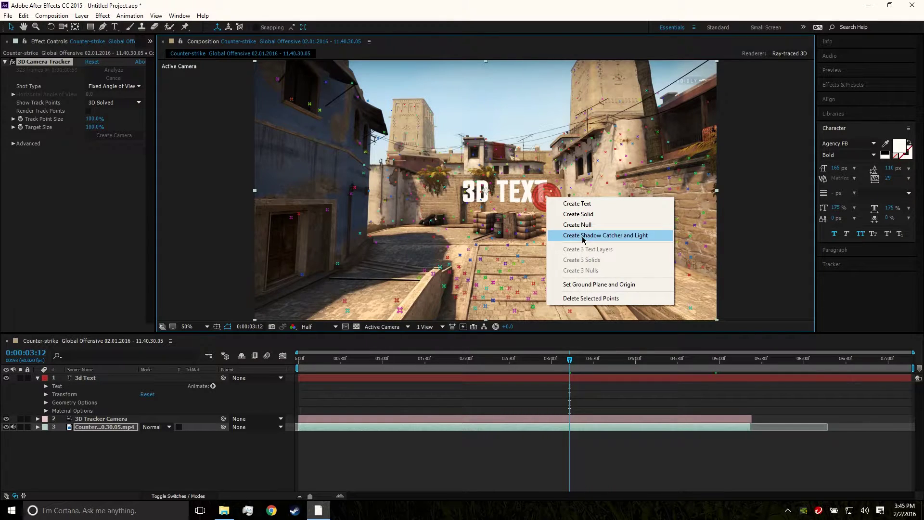
click(582, 238)
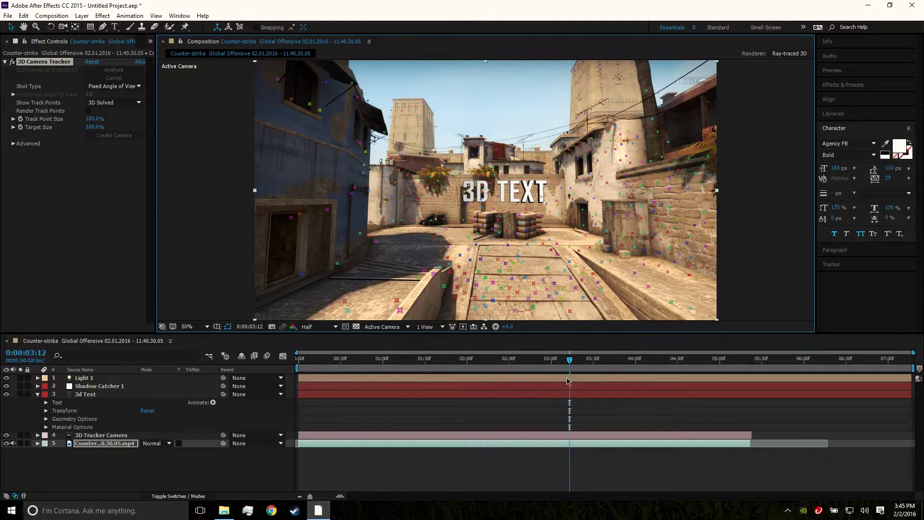
Step: Move Light 1 left to an X position of 1025.4 around 0:00:04:31
drag(565, 362, 681, 353)
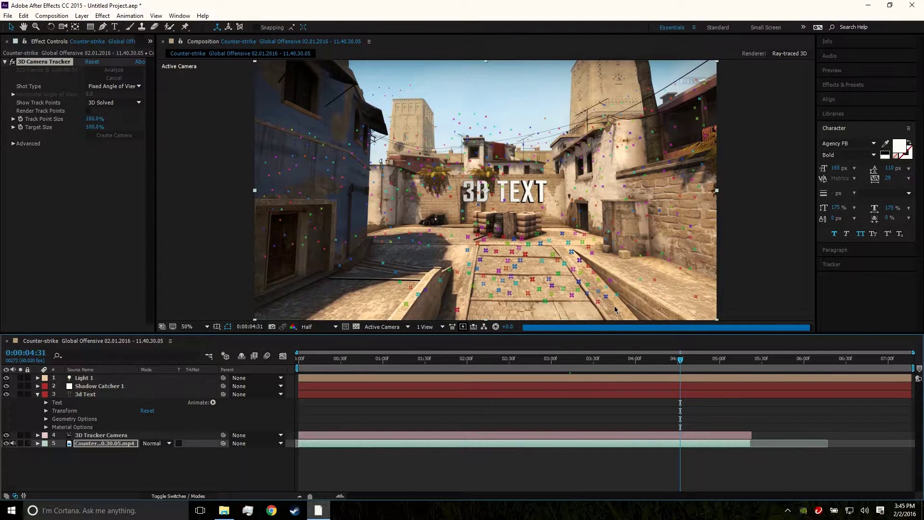
click(96, 390)
click(104, 378)
key(p)
key(comma)
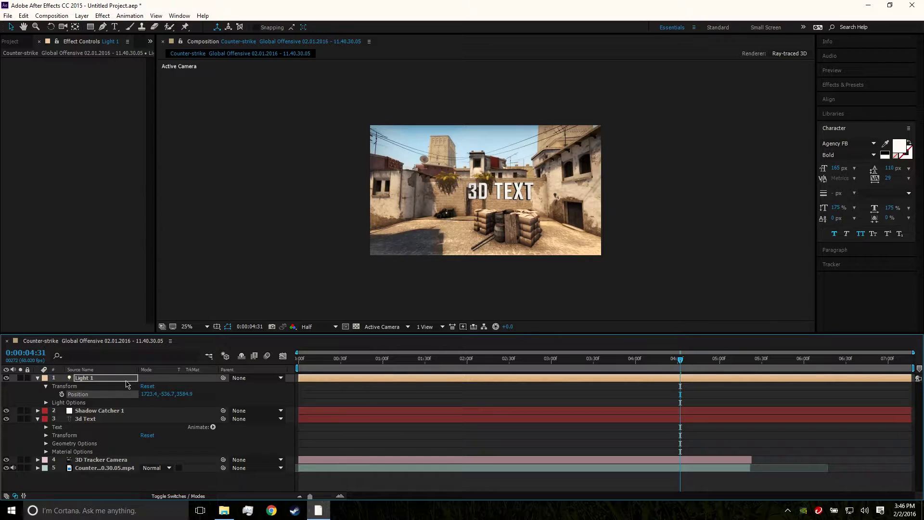
drag(154, 394, 144, 395)
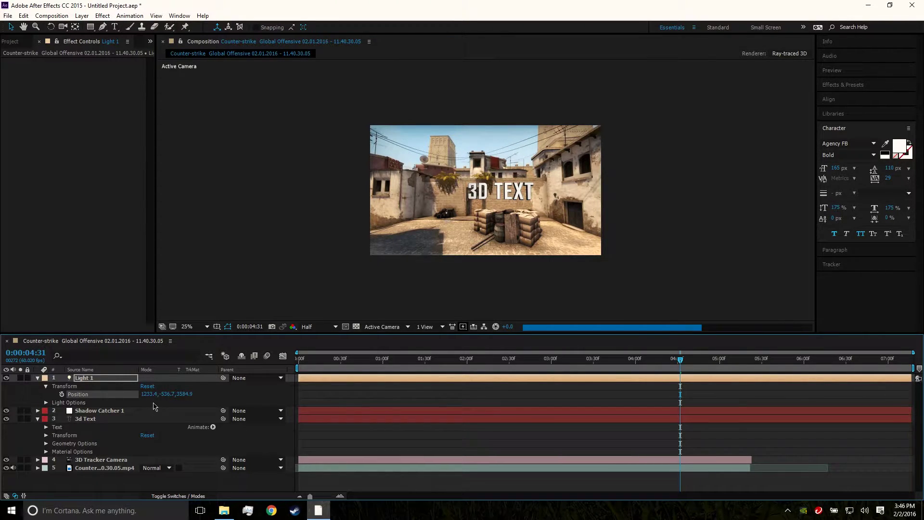
drag(137, 395, 143, 396)
Step: Go to 0:00:05:14, zoom back to 50%, and show the 3d Text Geometry Options
drag(699, 363, 741, 361)
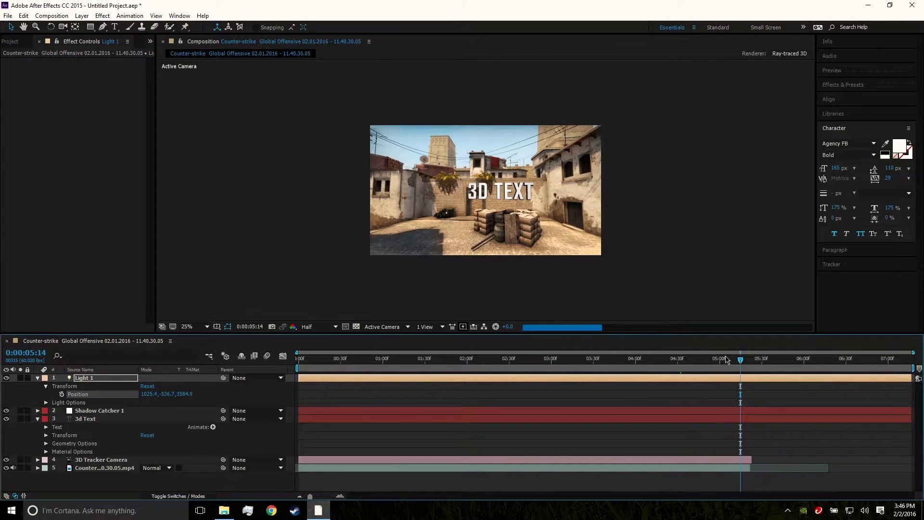
click(38, 378)
key(period)
click(47, 411)
click(47, 411)
click(46, 419)
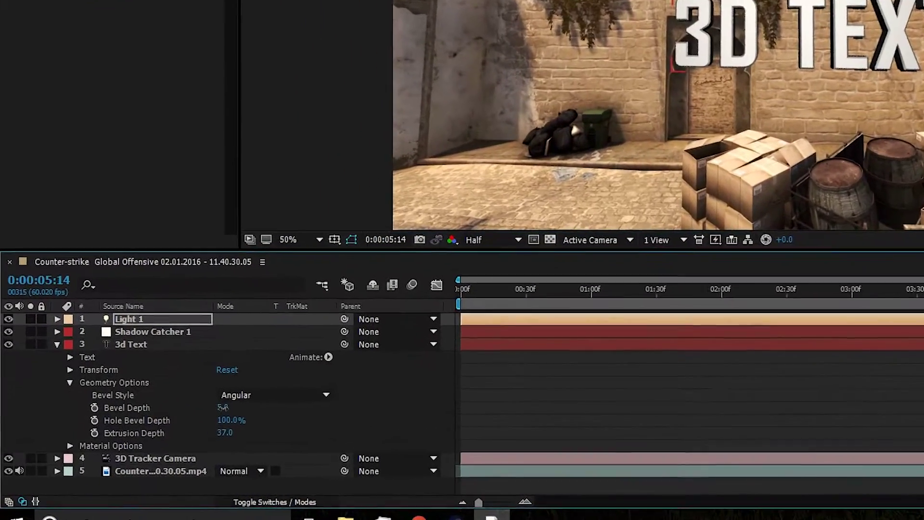
Step: Set the 3d Text Bevel Depth to 8.6 and Extrusion Depth to 62.0
drag(179, 427, 182, 425)
drag(305, 384, 317, 389)
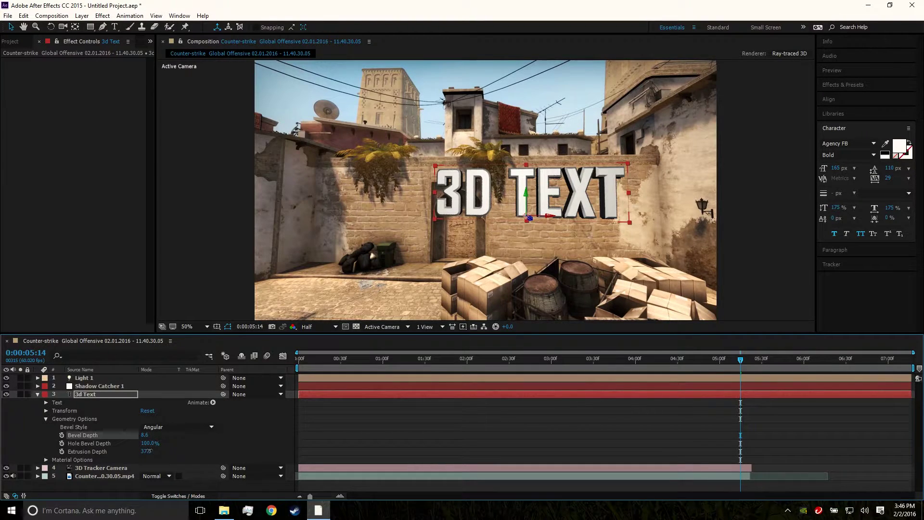
drag(153, 449, 171, 448)
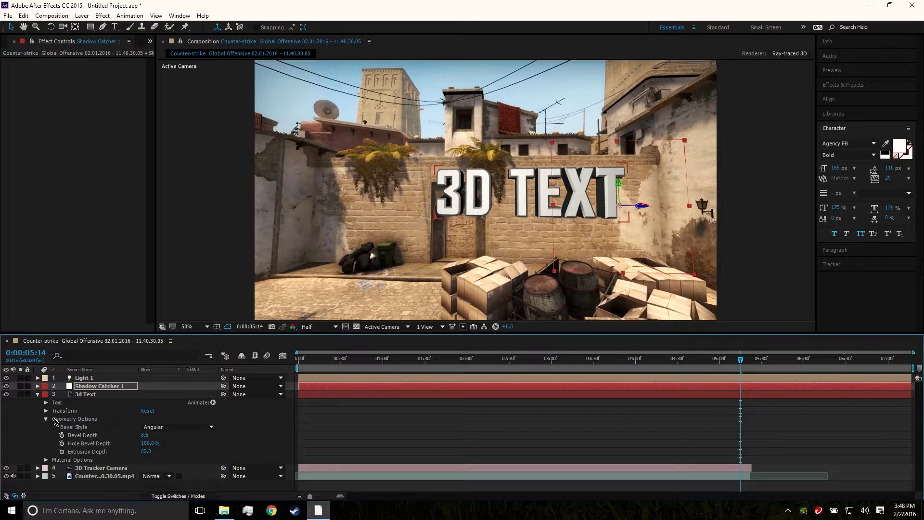
click(98, 421)
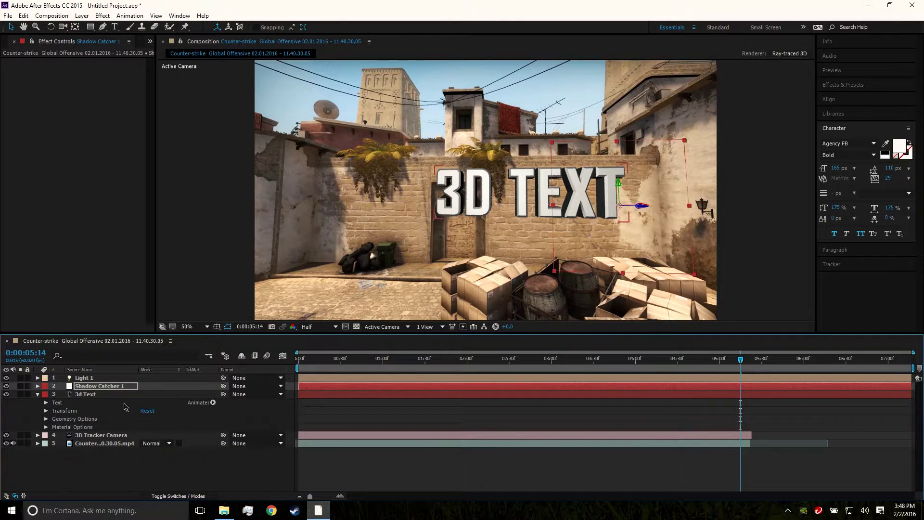
Step: Set the 3d Text material Diffuse to 46% and Reflection Intensity to 5%
click(46, 427)
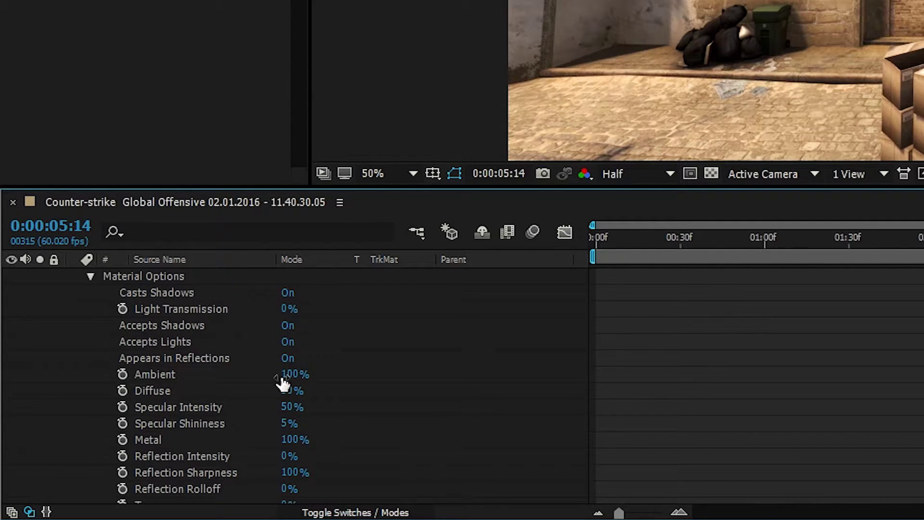
drag(296, 390, 366, 397)
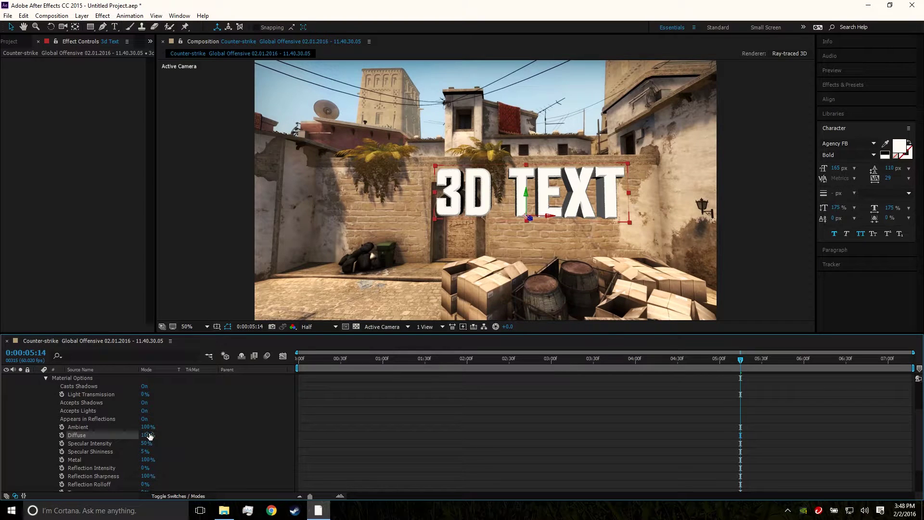
mouse_move(150, 436)
mouse_down()
mouse_move(170, 448)
mouse_move(134, 443)
mouse_move(145, 444)
mouse_up()
scroll(154, 440, down, 1)
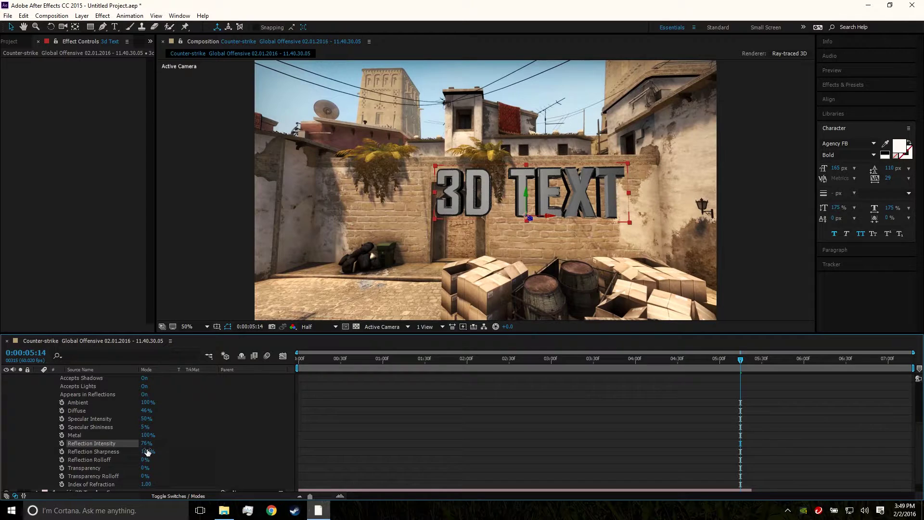
drag(145, 443, 124, 453)
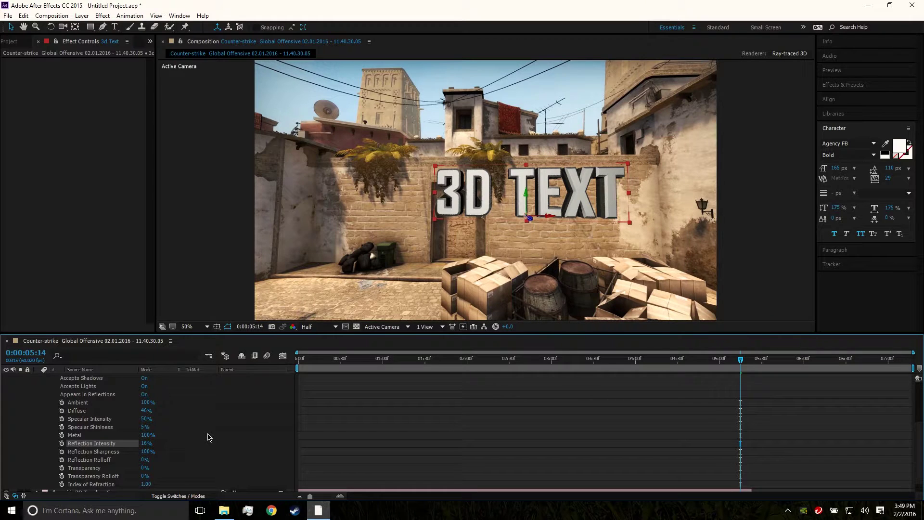
drag(145, 443, 139, 446)
click(143, 445)
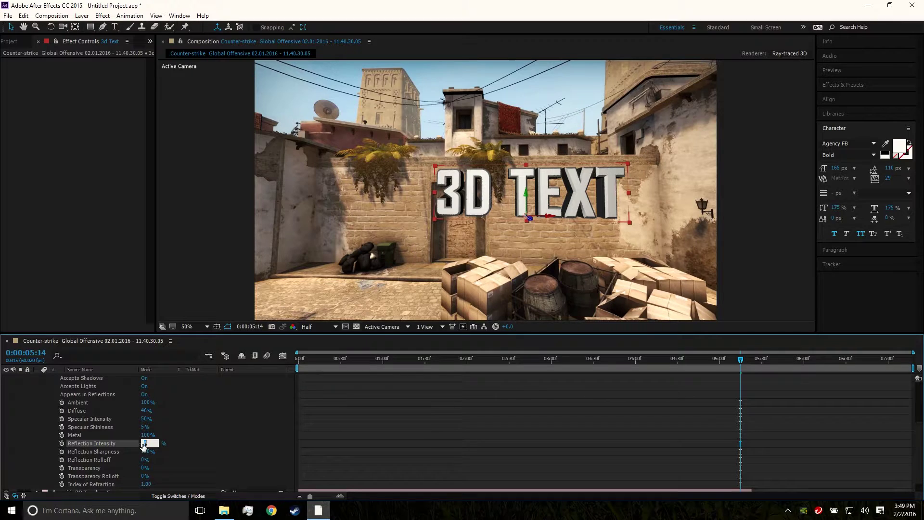
key(Return)
Step: Set Specular Intensity to 70% and Specular Shininess to 12%
scroll(189, 428, down, 1)
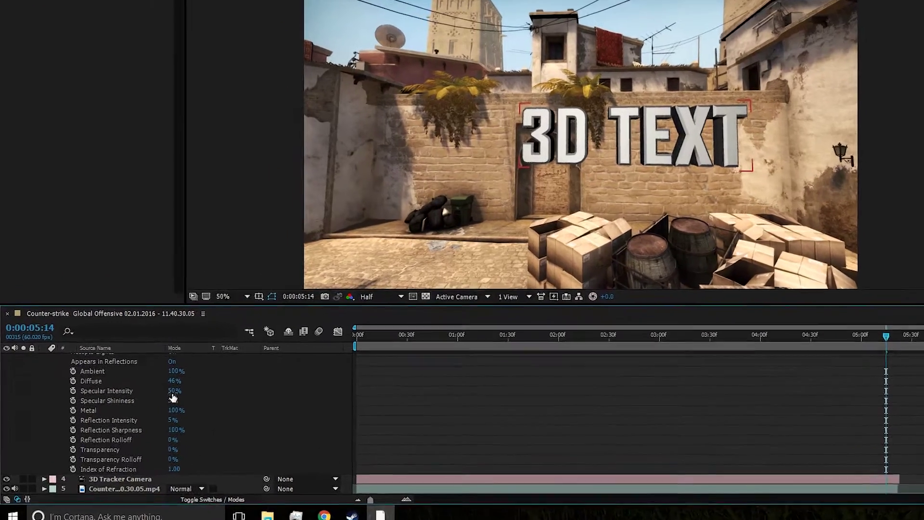
drag(146, 406, 163, 404)
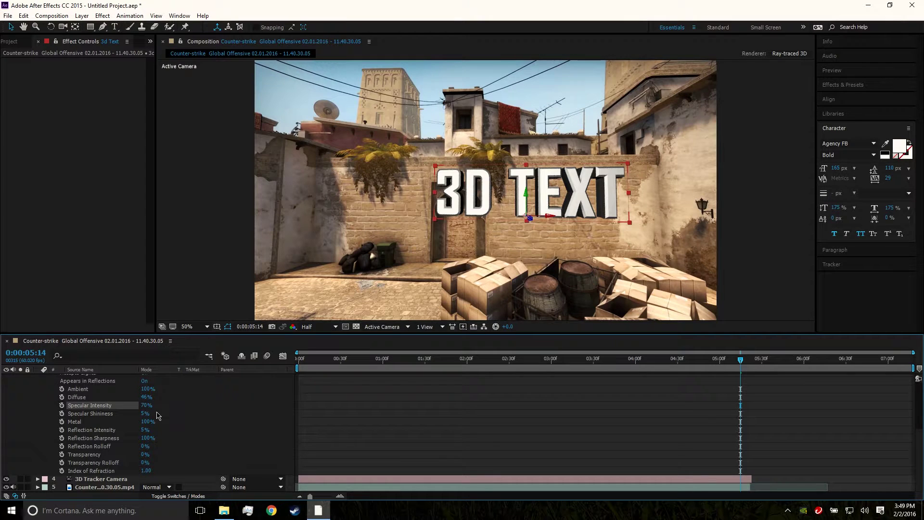
drag(145, 415, 194, 410)
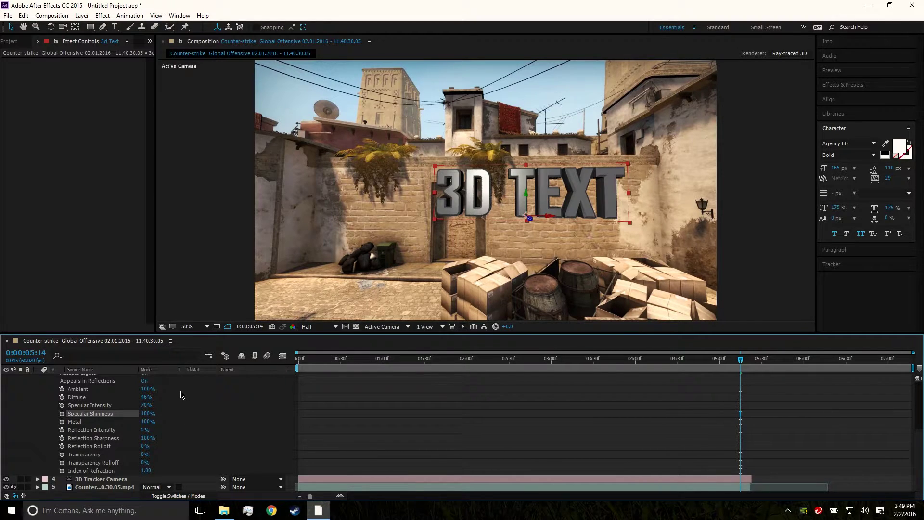
mouse_move(140, 413)
mouse_down()
mouse_move(131, 413)
mouse_move(145, 417)
mouse_up()
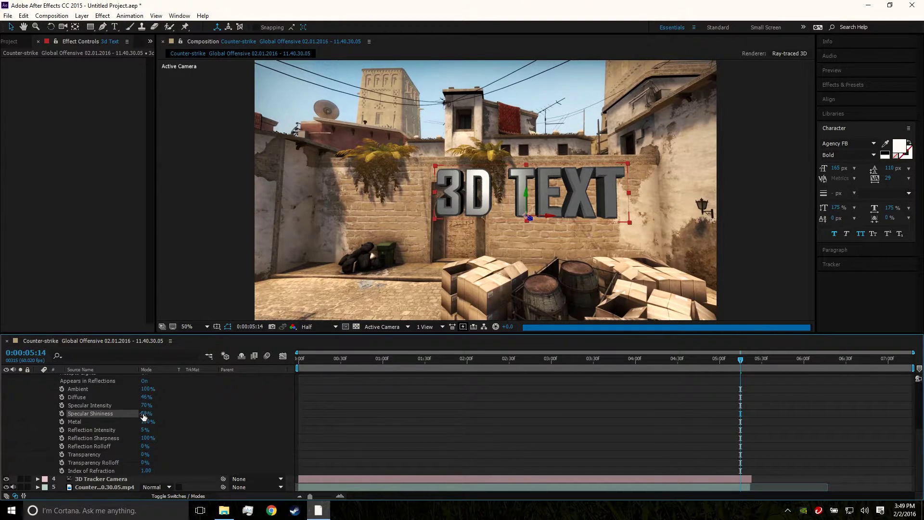
drag(143, 417, 136, 417)
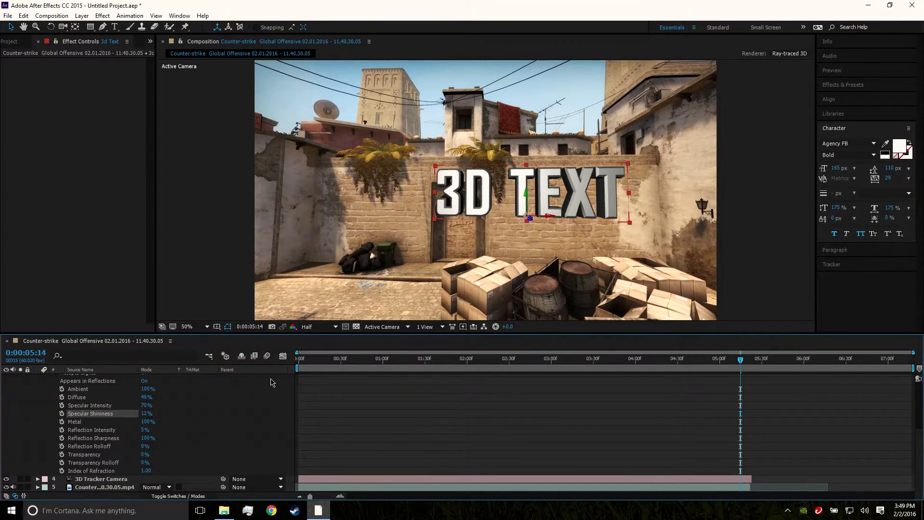
Step: Adjust Light Transmission to 2% and collapse the material options
scroll(174, 418, up, 1)
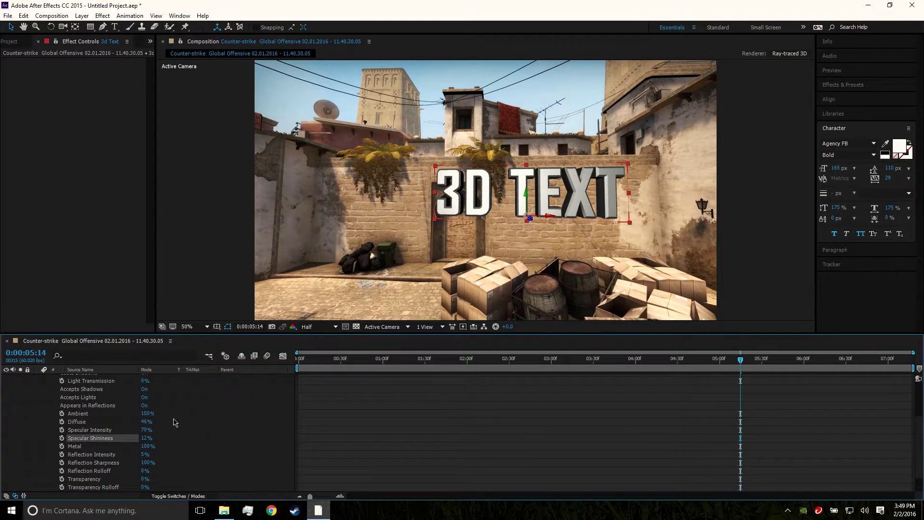
scroll(178, 410, up, 1)
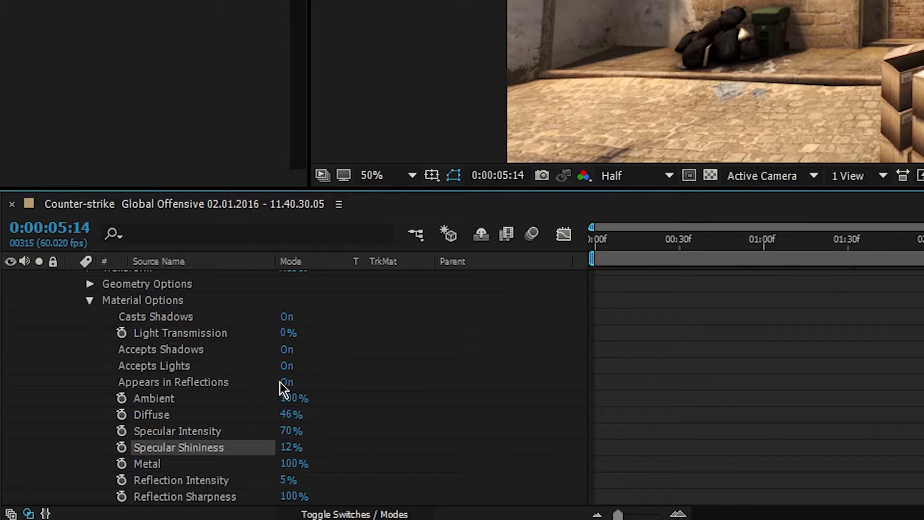
mouse_move(283, 337)
mouse_down()
mouse_move(302, 328)
mouse_move(285, 339)
mouse_move(293, 335)
mouse_up()
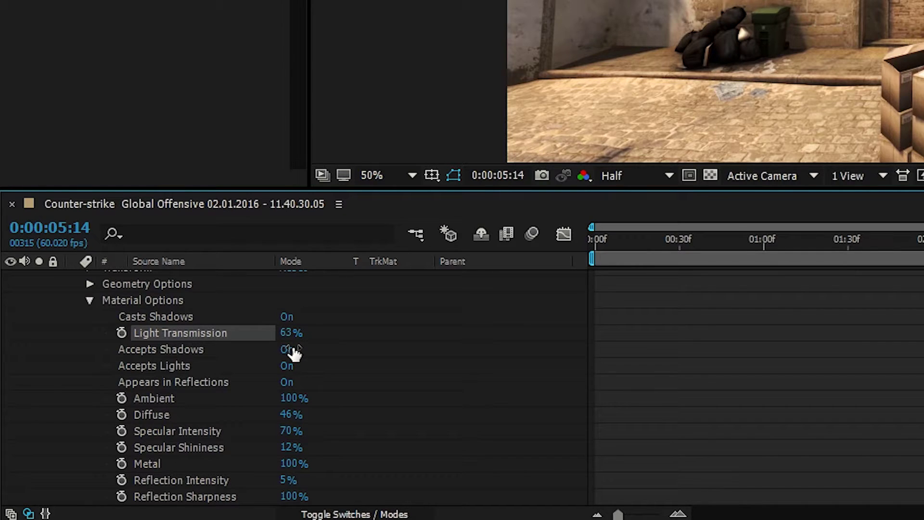
drag(282, 338, 294, 337)
click(92, 299)
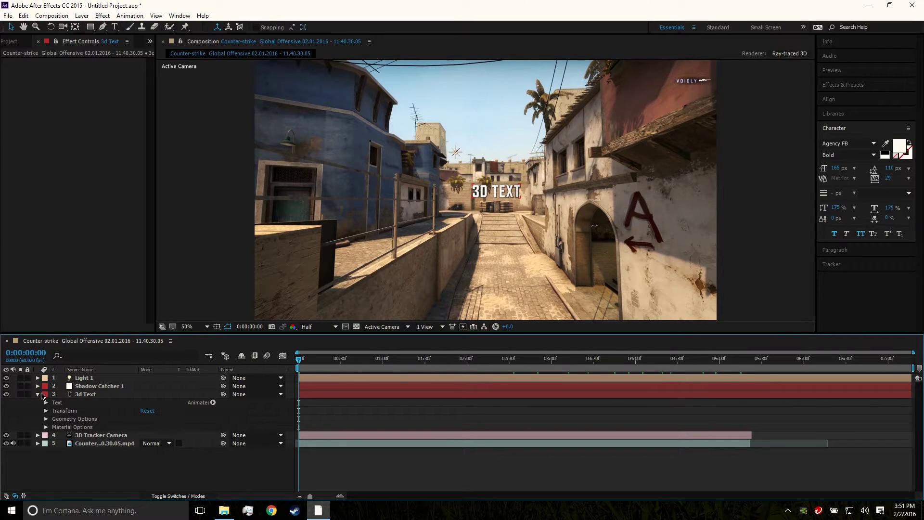
Step: Lower the preview resolution to Quarter and play a preview of the composition
click(39, 396)
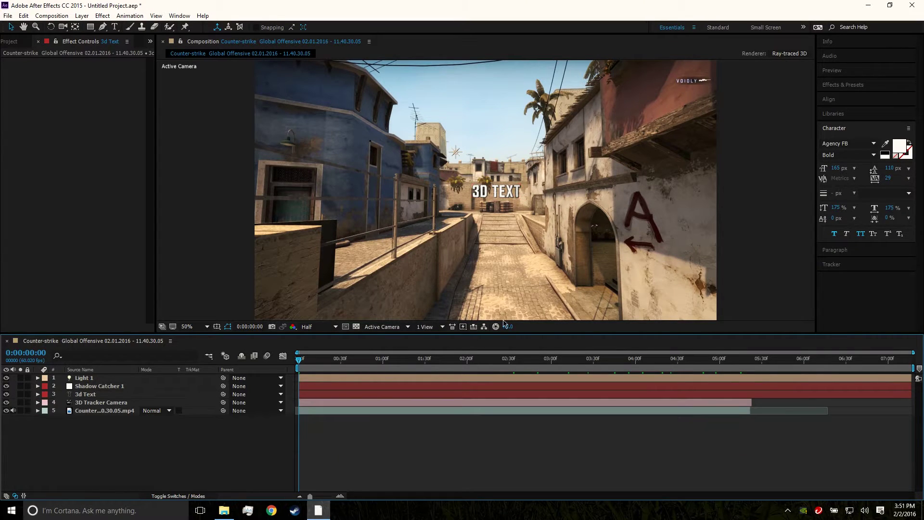
click(832, 71)
click(296, 366)
click(849, 86)
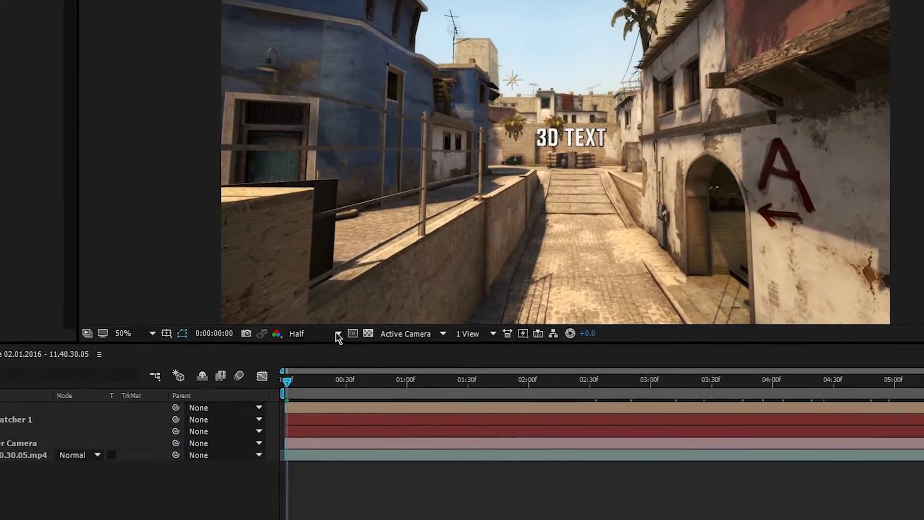
click(313, 326)
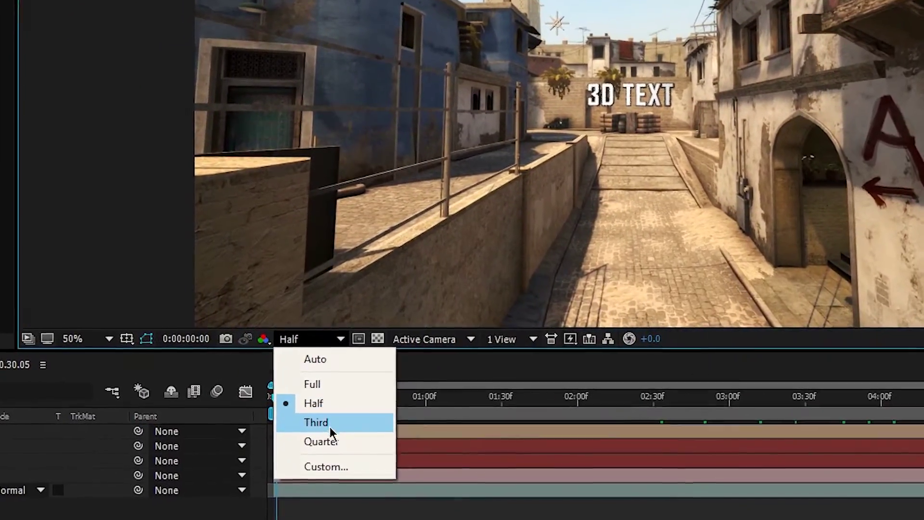
click(322, 429)
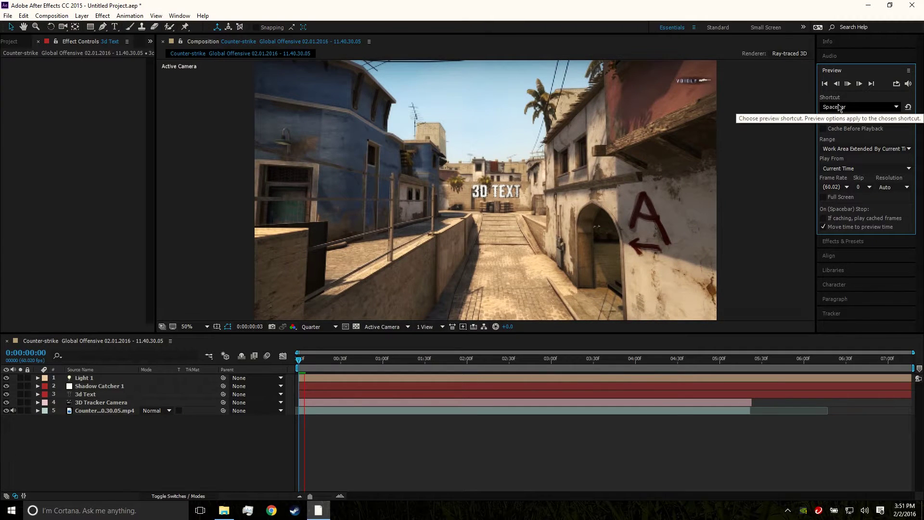
key(space)
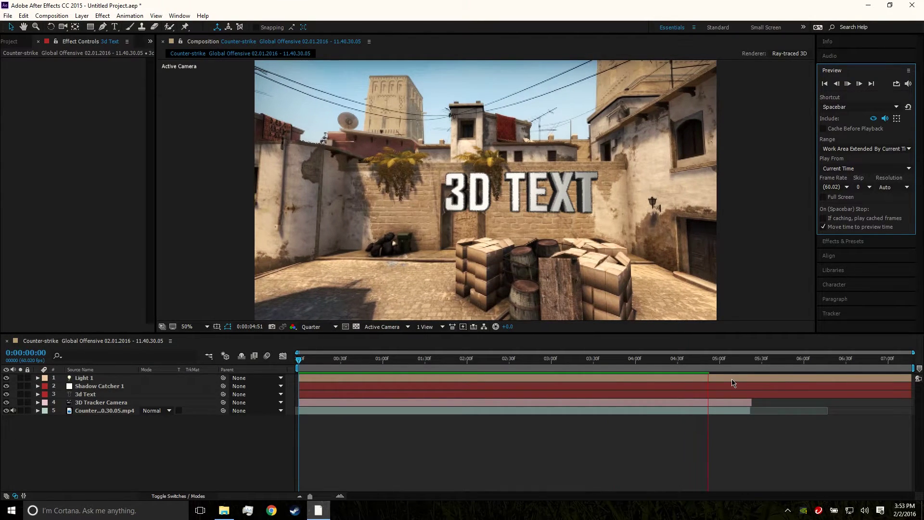
click(302, 359)
Step: Replay from the start, scrub to about four seconds, and restore Full resolution
key(Home)
click(845, 82)
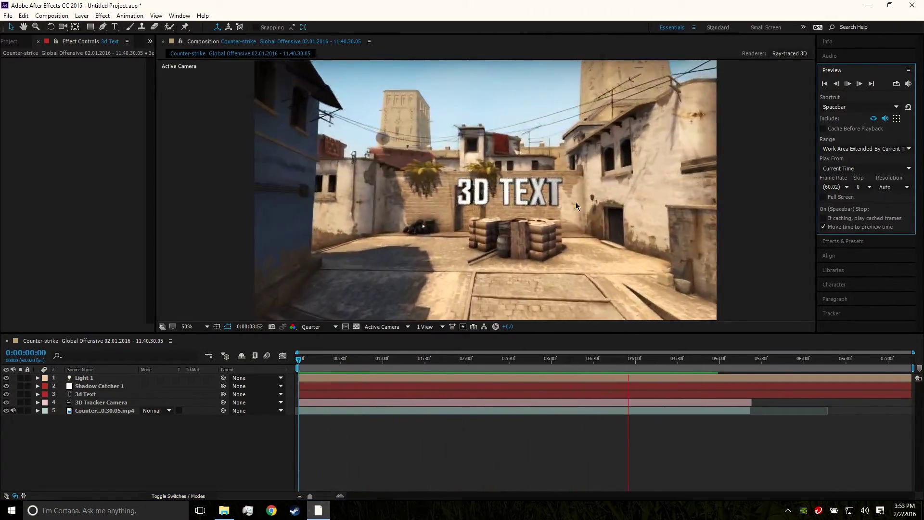
click(569, 359)
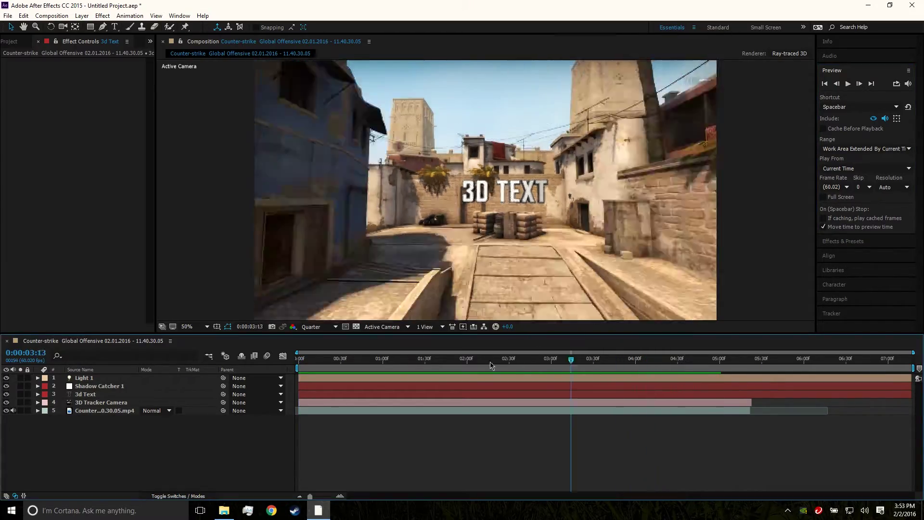
drag(596, 362, 668, 358)
drag(516, 356, 617, 358)
click(318, 326)
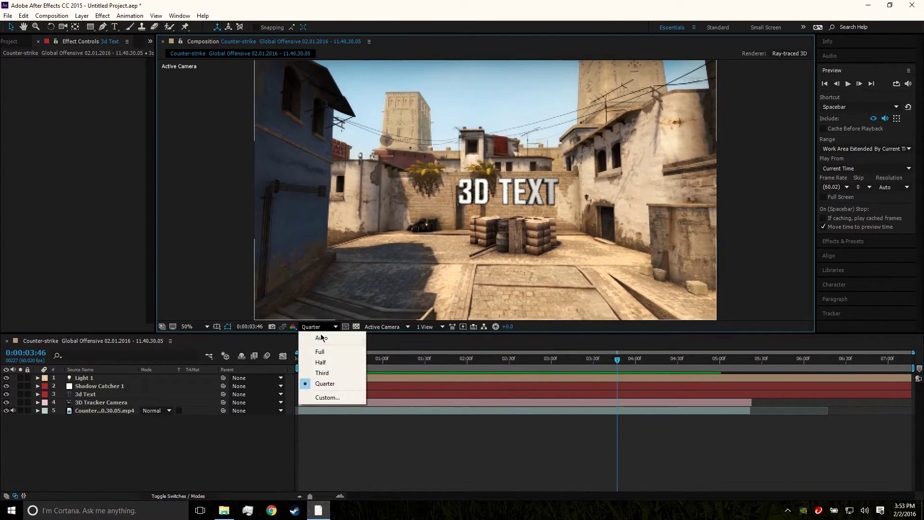
click(321, 343)
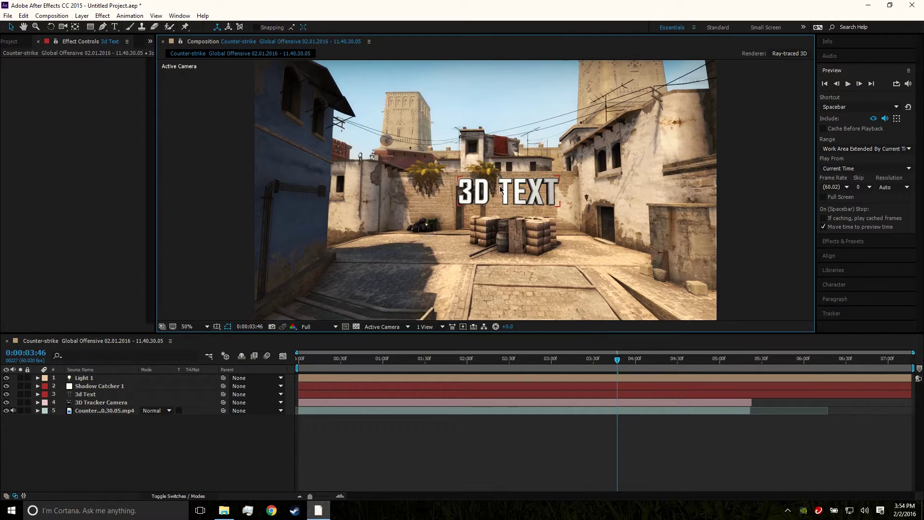
Step: Save the project as '3d text example.aep'
click(8, 15)
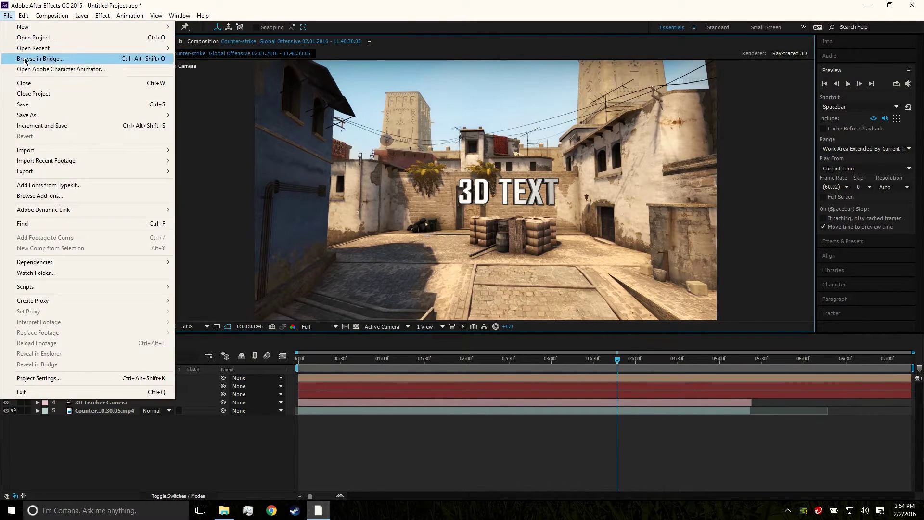
click(30, 106)
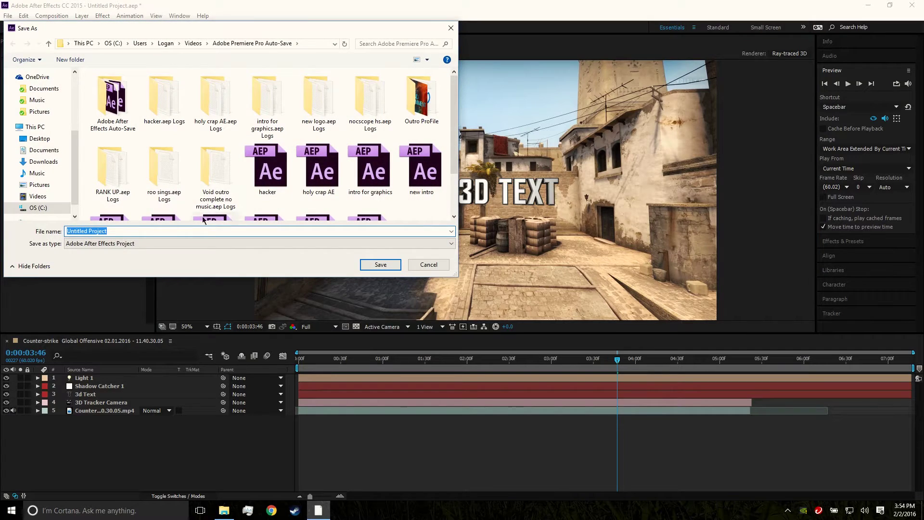
double_click(135, 232)
click(118, 230)
triple_click(118, 231)
double_click(119, 231)
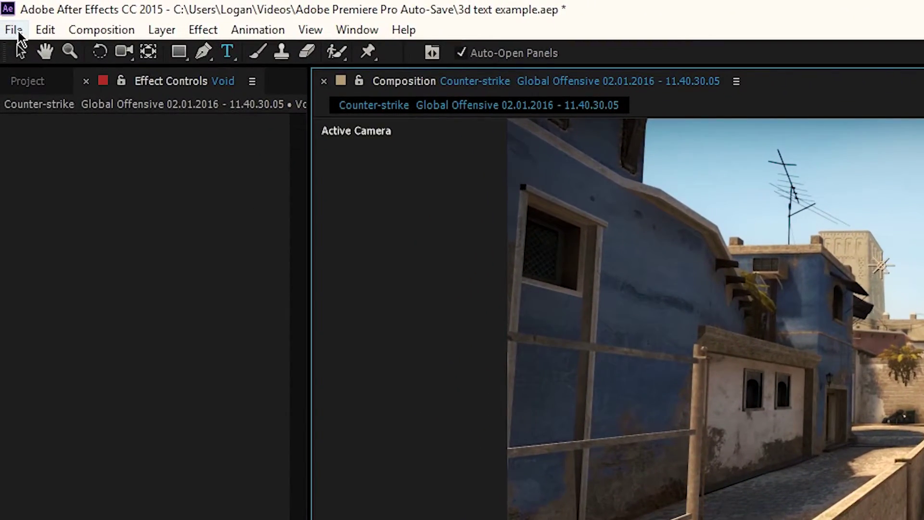
Step: Add the composition to the render queue via File > Export
click(18, 31)
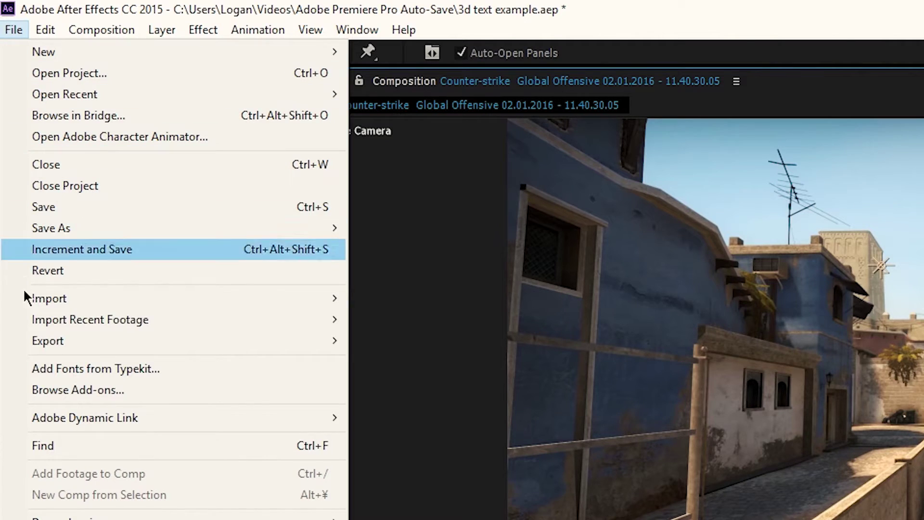
mouse_move(72, 342)
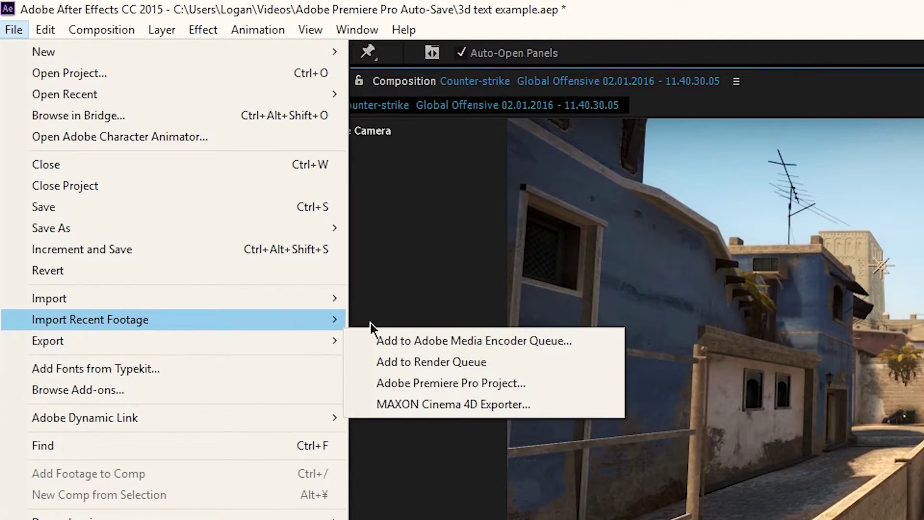
click(413, 362)
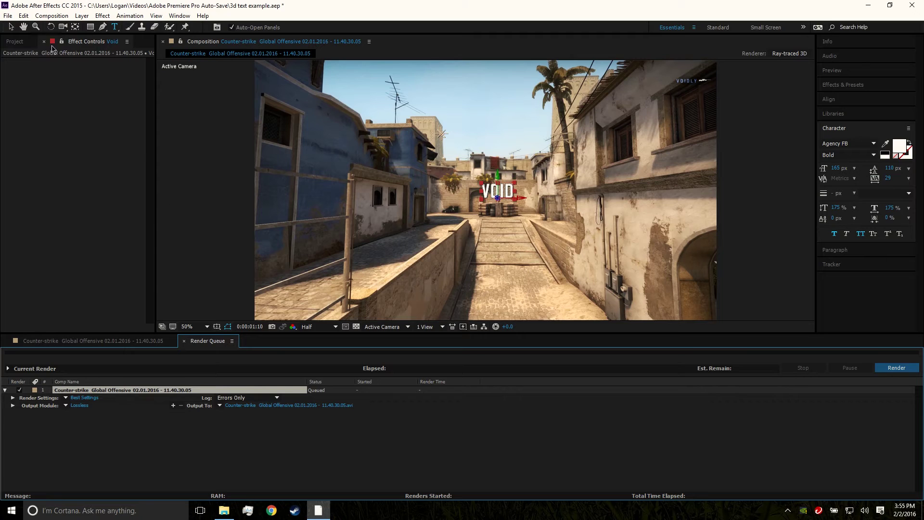
Step: Save the project and confirm Best Settings for the queued render
click(8, 15)
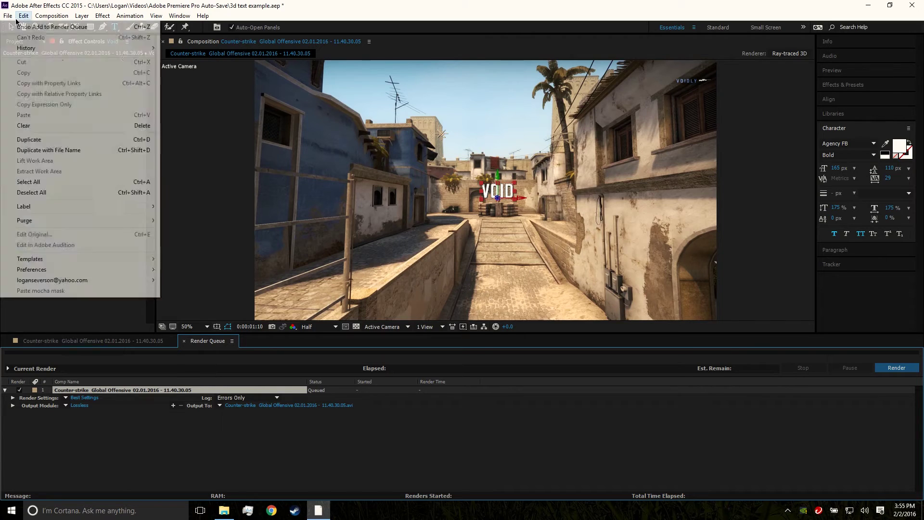
click(29, 104)
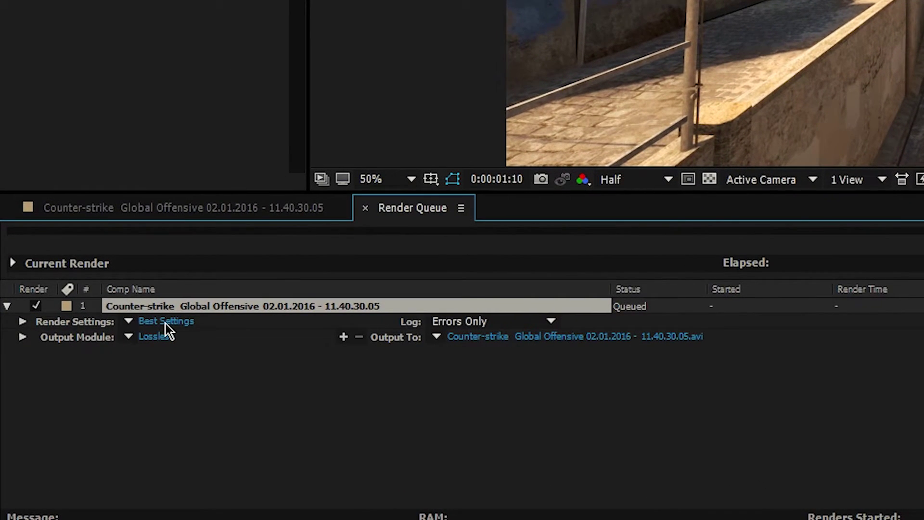
click(165, 324)
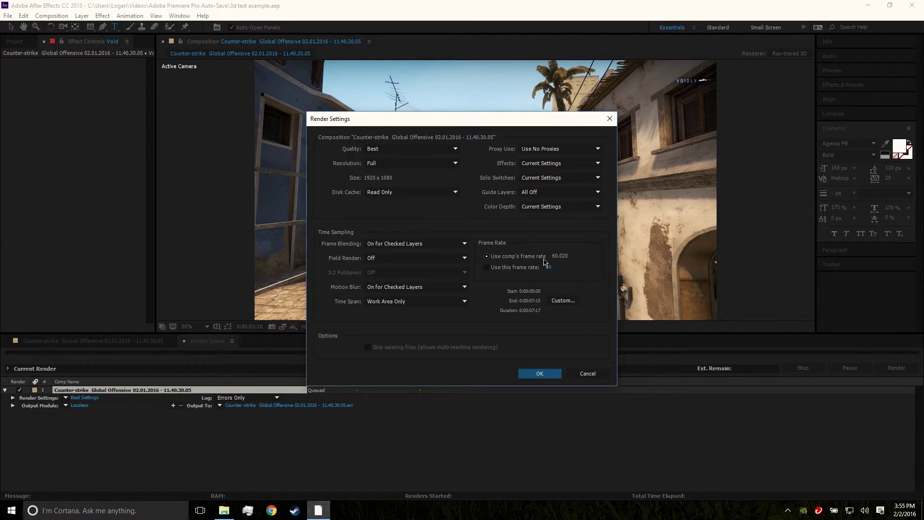
click(558, 373)
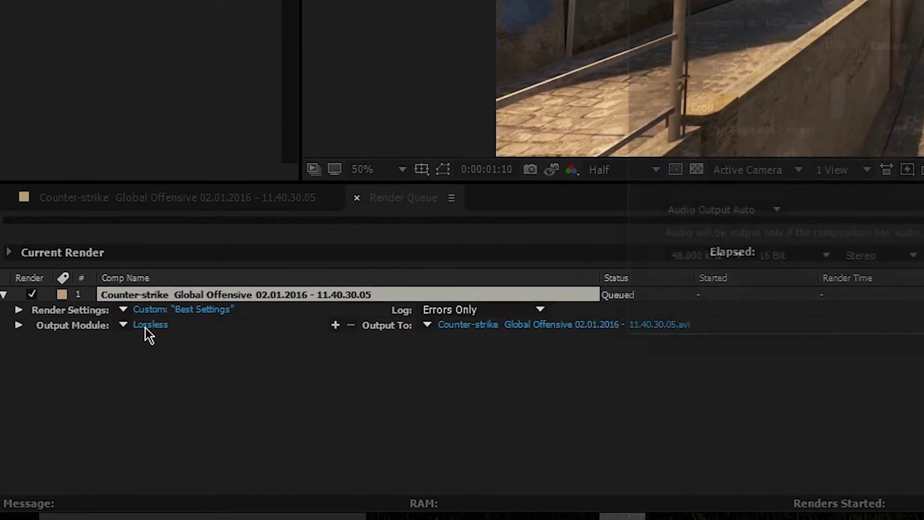
Step: Set the output module to AVI, writing to '3d text example AE.avi'
click(149, 325)
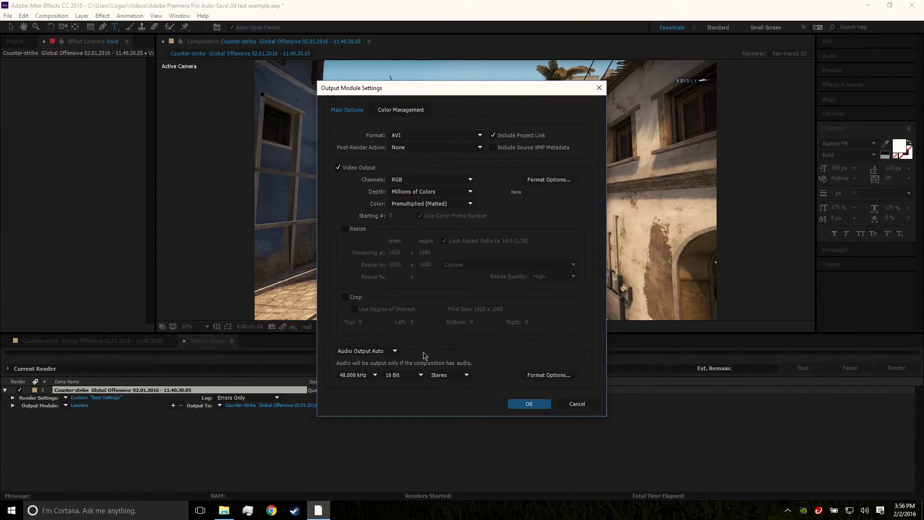
click(529, 403)
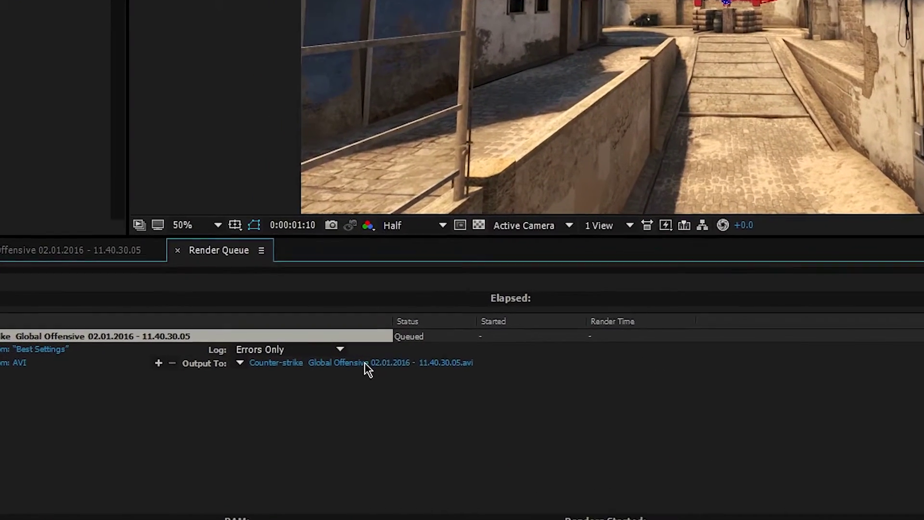
click(323, 389)
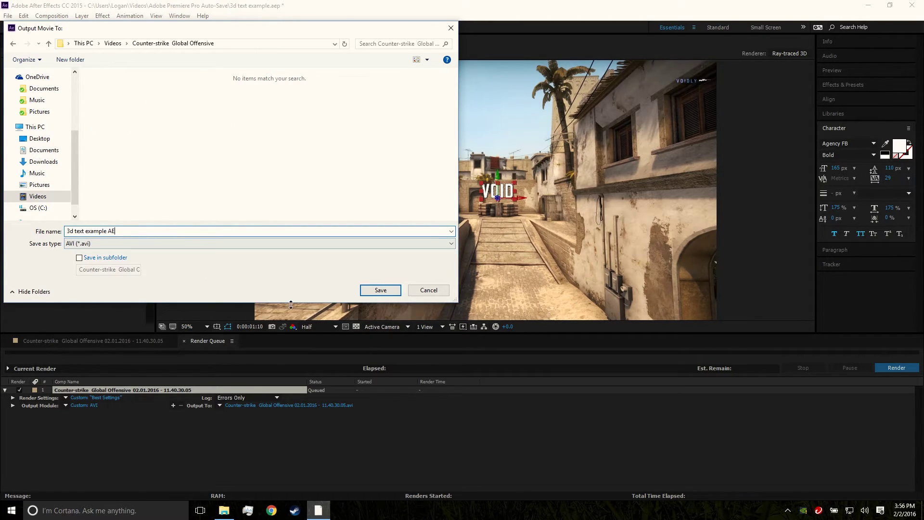
click(378, 291)
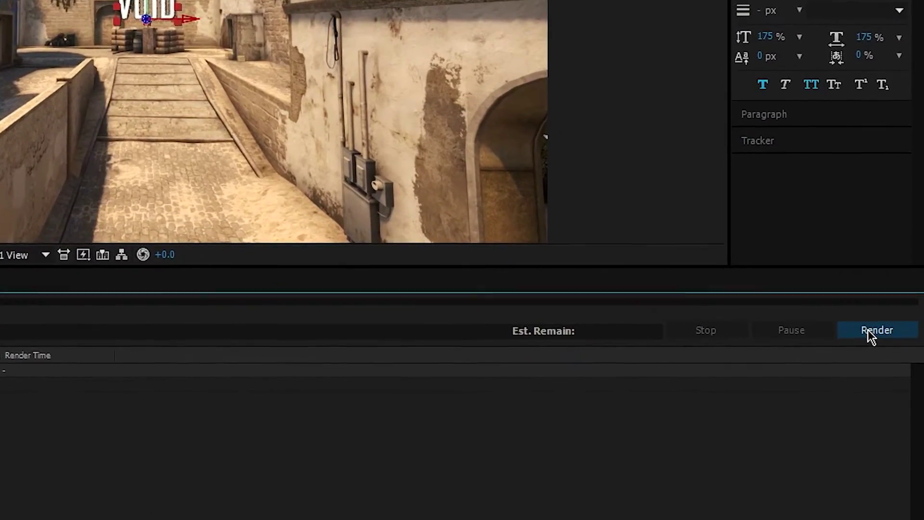
Step: Stop the first render, close the Composition panel, and render the second queue item
click(874, 332)
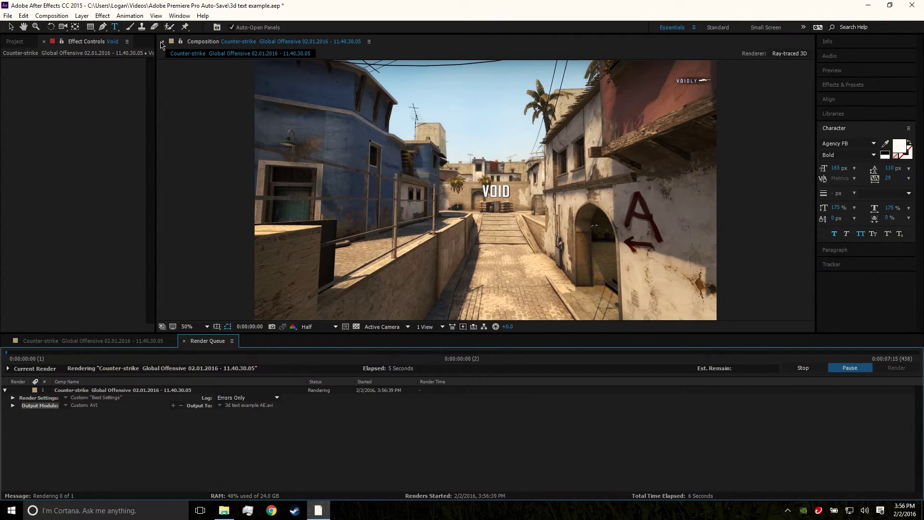
click(830, 371)
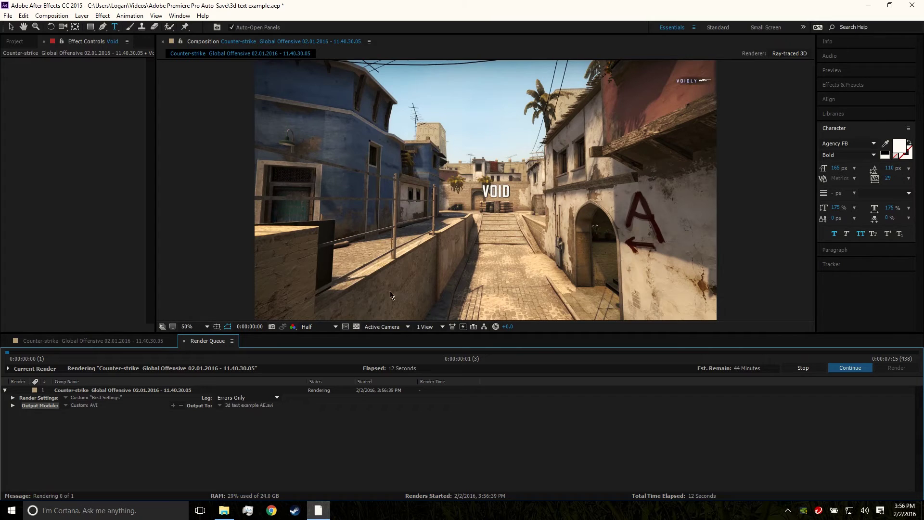
click(555, 261)
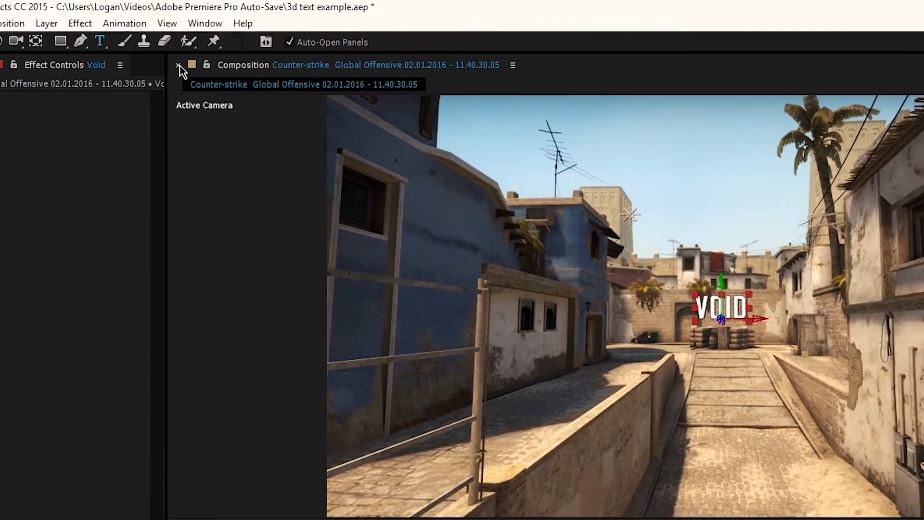
click(180, 65)
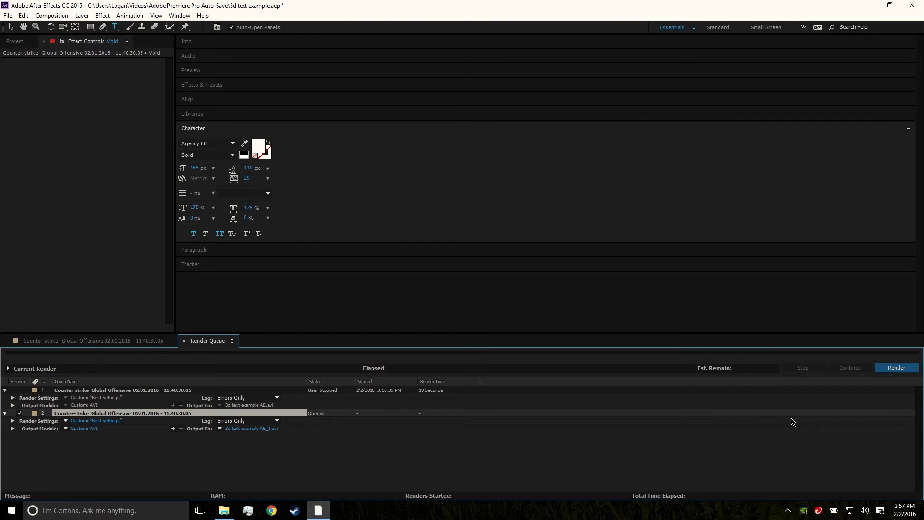
click(896, 368)
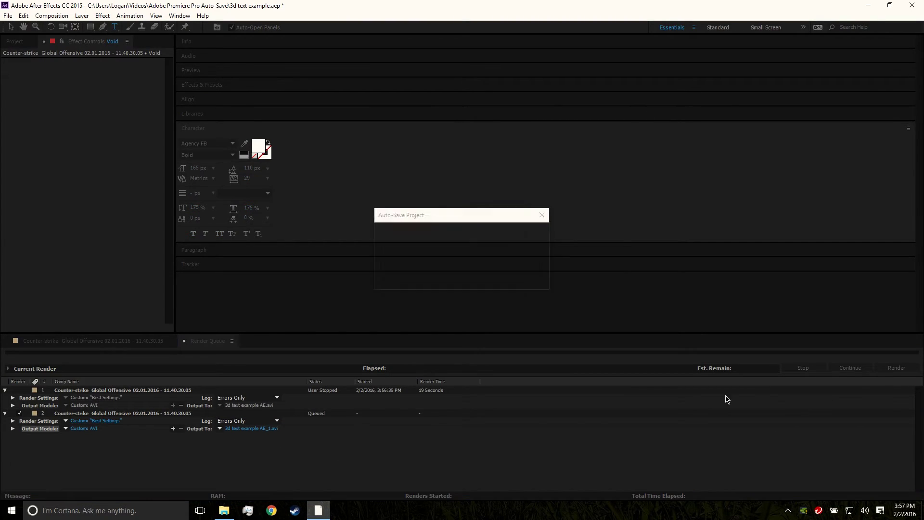